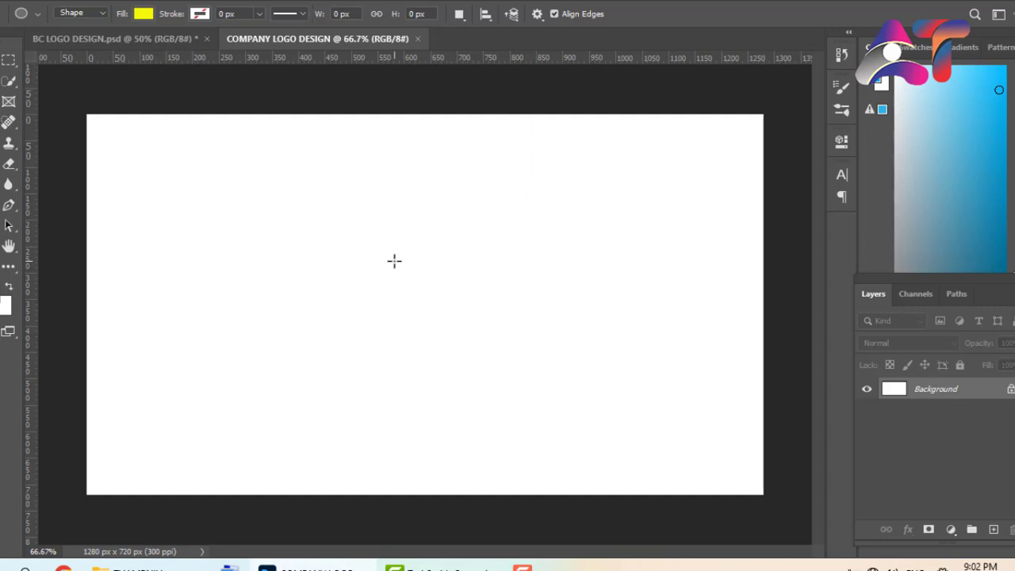
Draw a yellow circle about 392 px in diameter and move it to about X 420 px, Y 126 px on the canvas
{"action": "left_click_drag", "start_coordinate": [394, 260], "coordinate": [729, 468]}
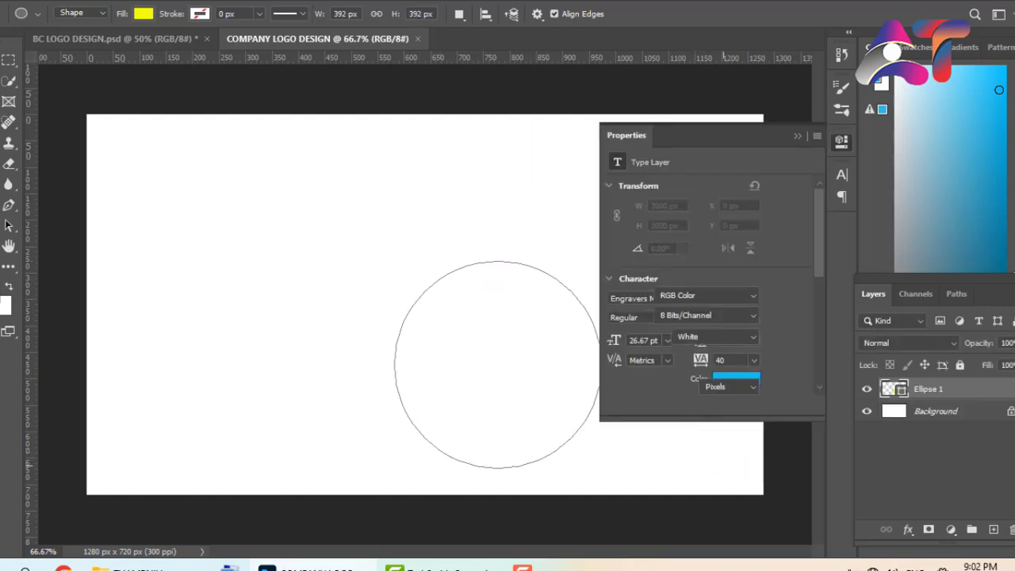
{"action": "key", "text": "v"}
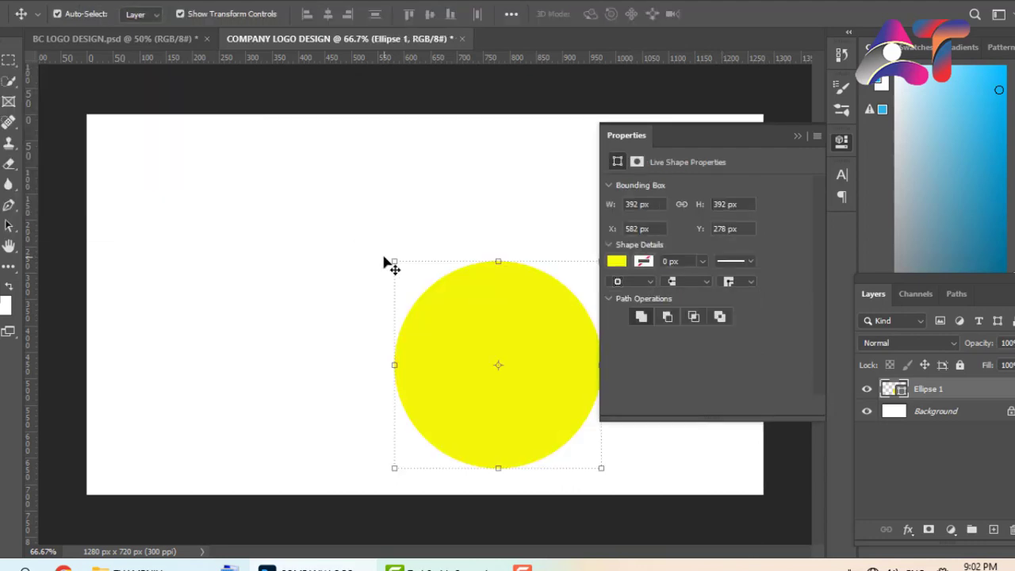
{"action": "left_click_drag", "start_coordinate": [492, 317], "coordinate": [407, 237]}
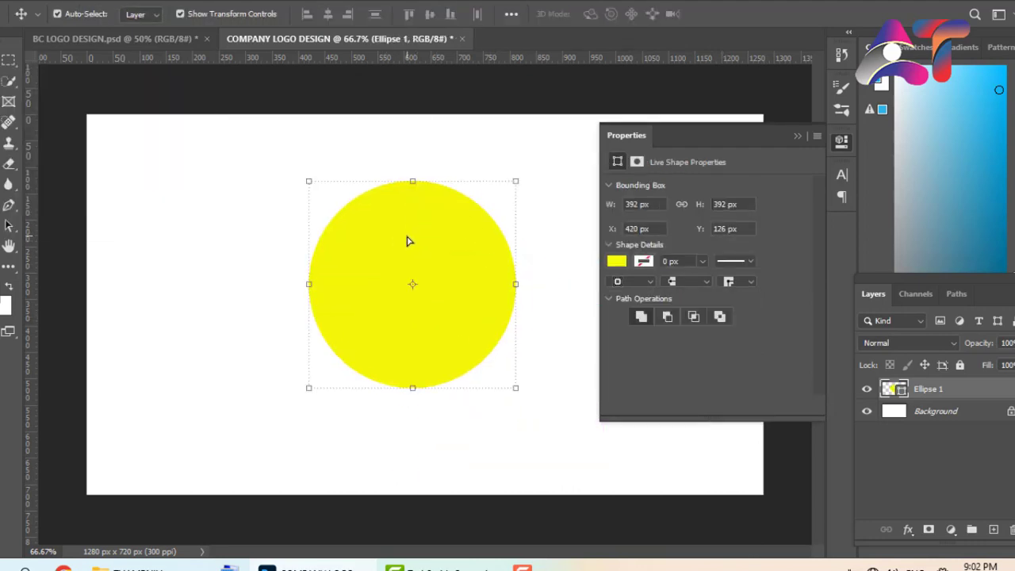
Give the circle a solid yellow stroke about 43 px wide
{"action": "left_click", "coordinate": [617, 262]}
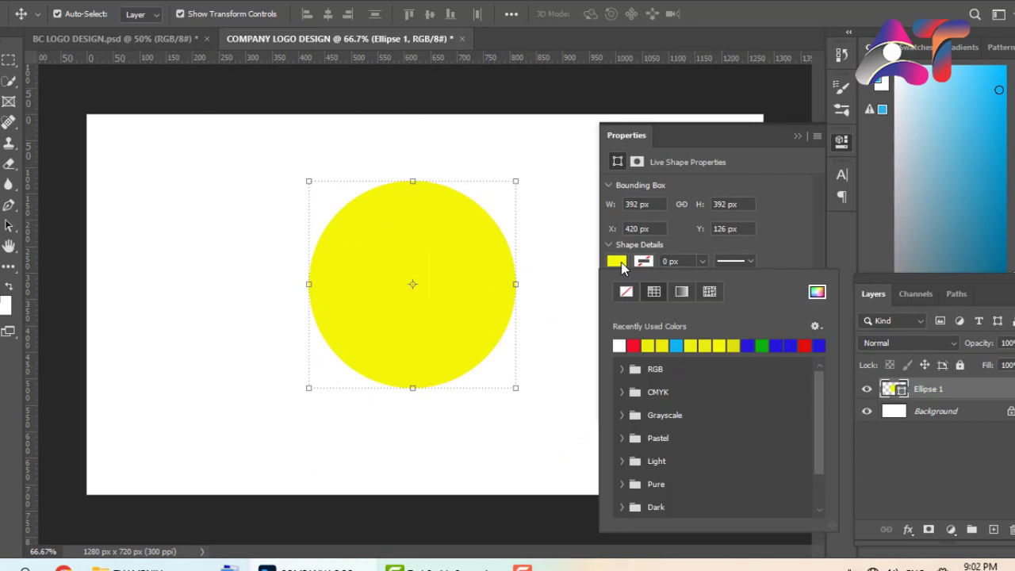
{"action": "left_click", "coordinate": [640, 261]}
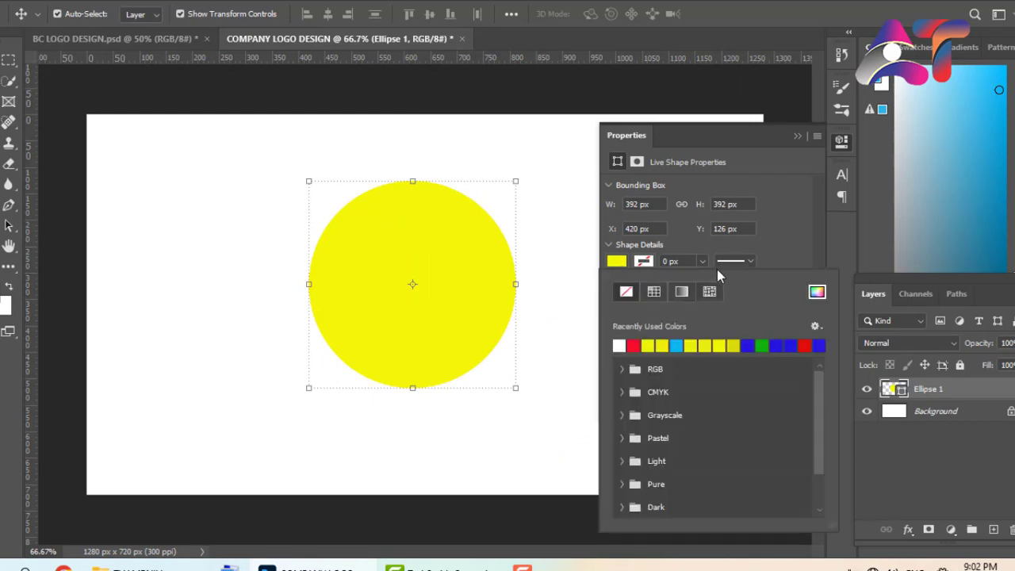
{"action": "left_click", "coordinate": [663, 344]}
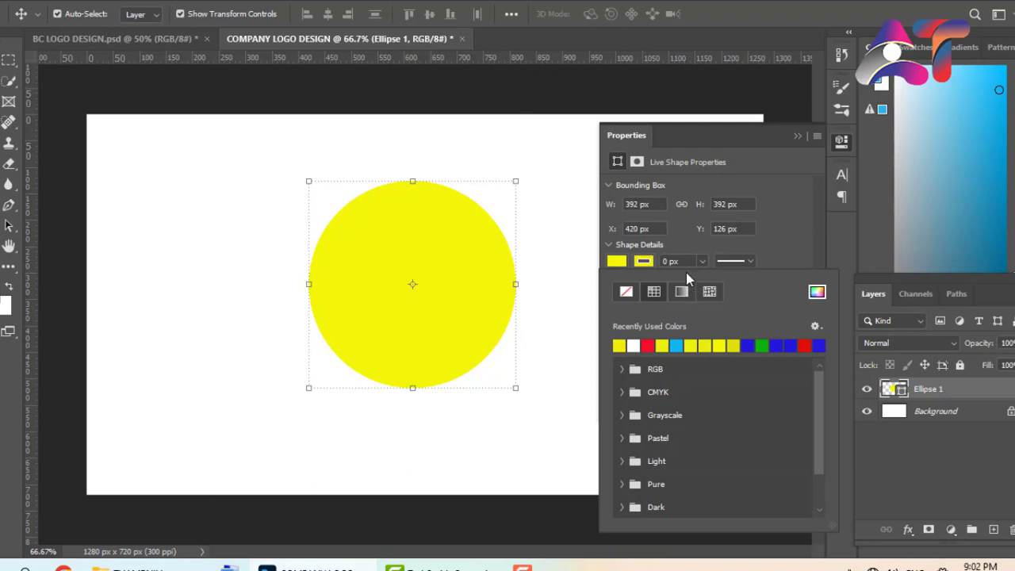
{"action": "left_click", "coordinate": [721, 260]}
{"action": "left_click", "coordinate": [725, 260]}
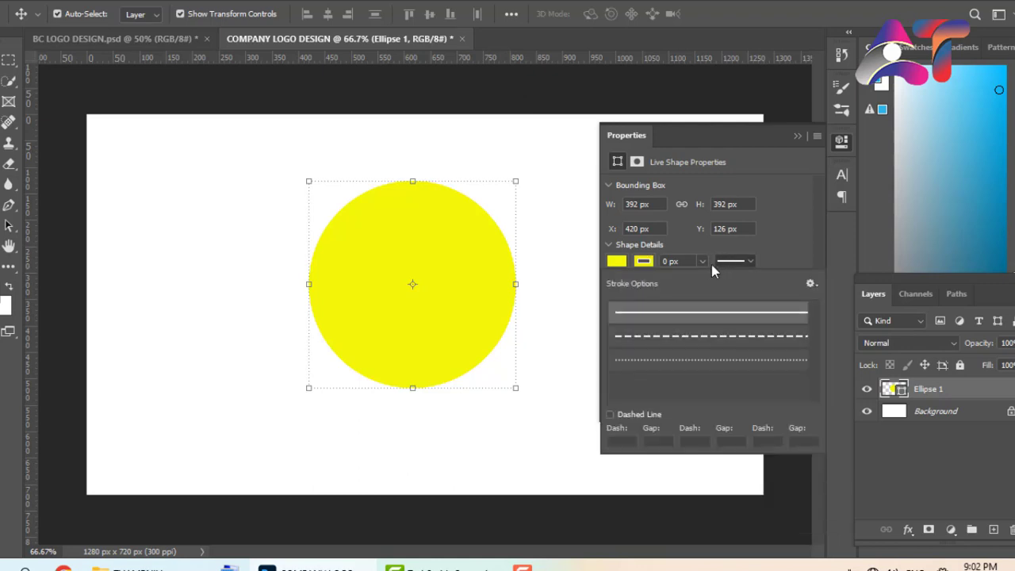
{"action": "left_click", "coordinate": [701, 261]}
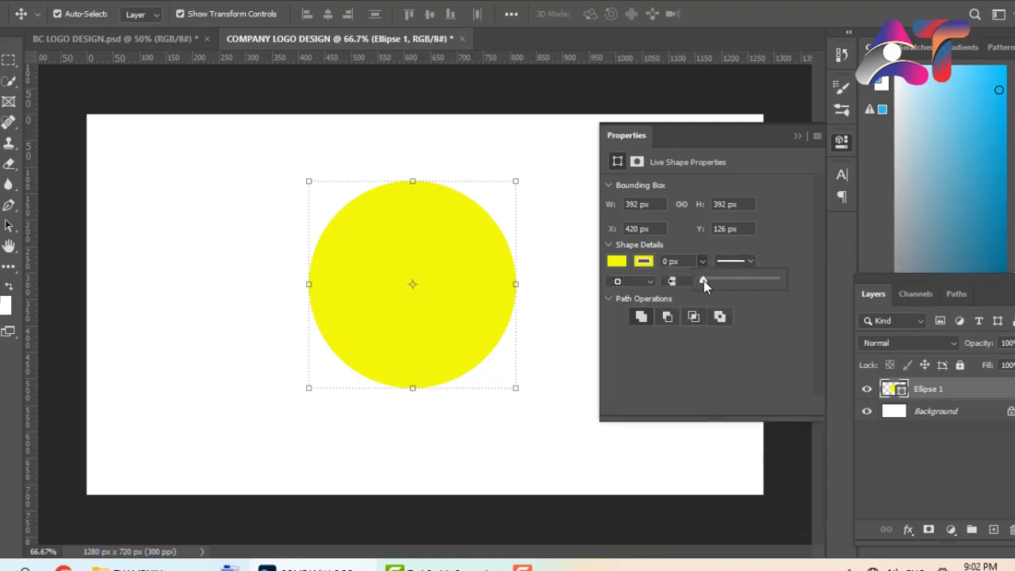
{"action": "left_click_drag", "start_coordinate": [704, 280], "coordinate": [726, 280]}
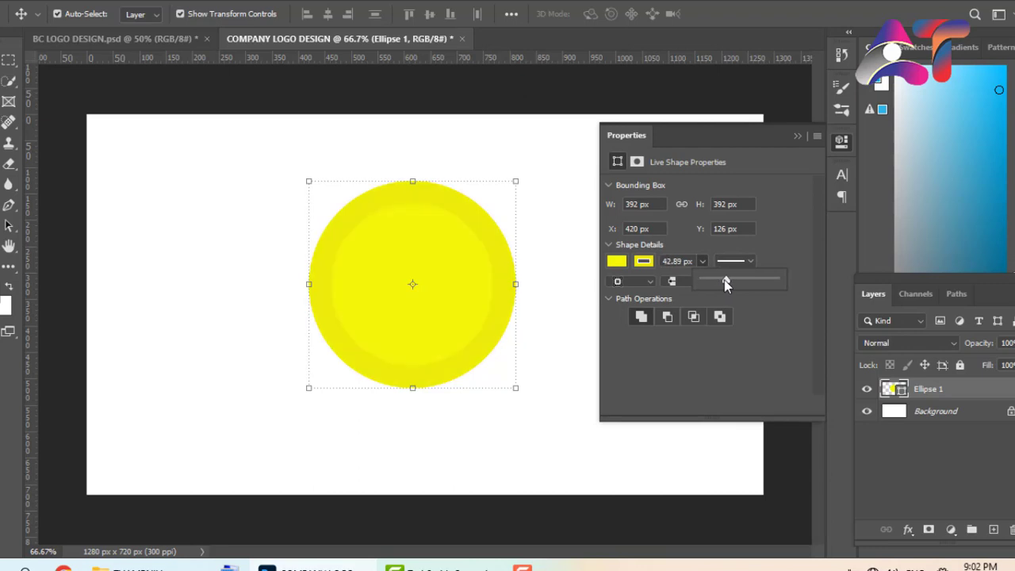
Remove the circle's fill and reduce its stroke width to about 24 px to form a thinner ring
{"action": "left_click", "coordinate": [624, 264]}
{"action": "left_click", "coordinate": [621, 264]}
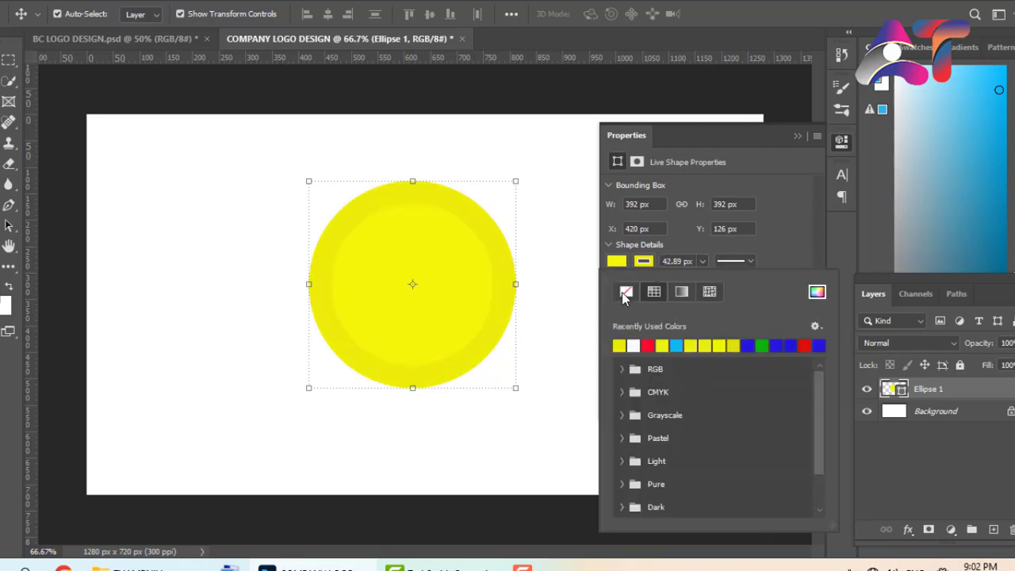
{"action": "left_click", "coordinate": [625, 293]}
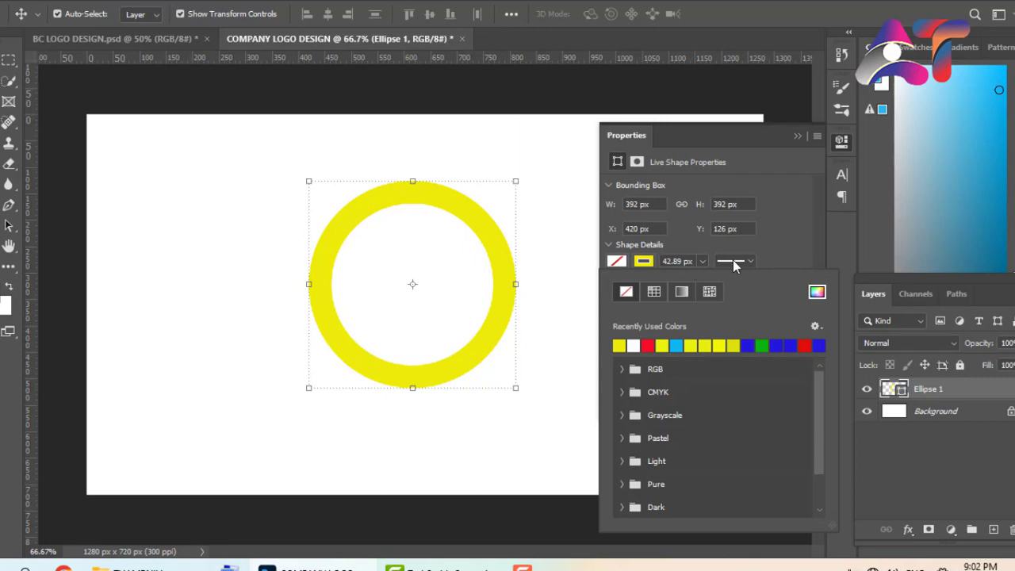
{"action": "left_click", "coordinate": [701, 262]}
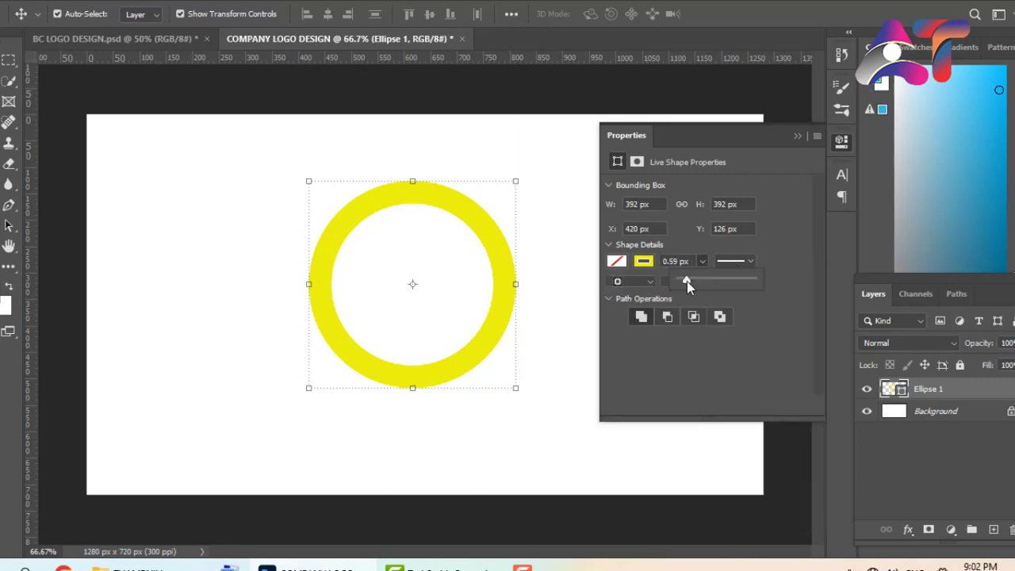
{"action": "left_click_drag", "start_coordinate": [687, 281], "coordinate": [686, 280]}
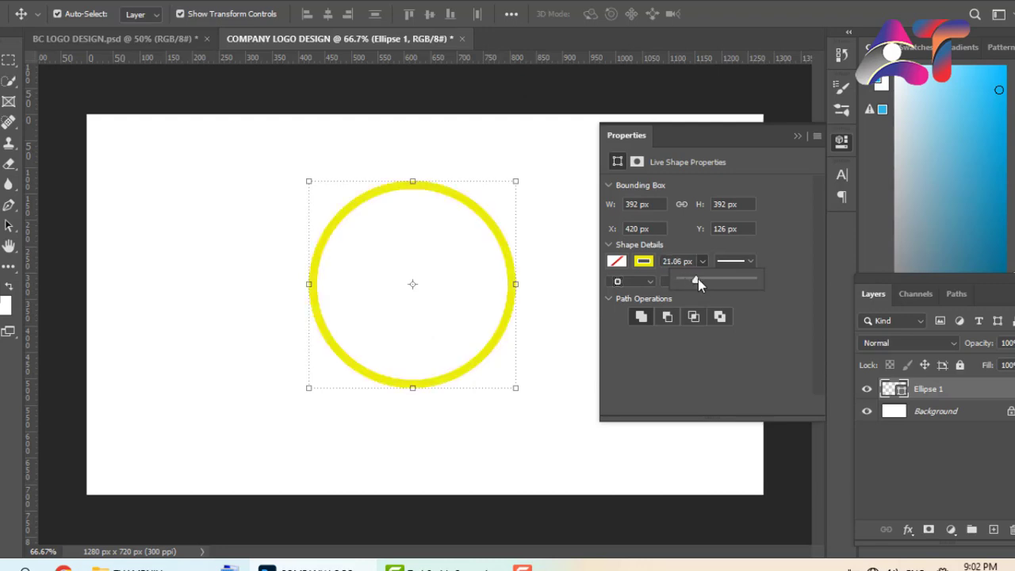
{"action": "left_click", "coordinate": [797, 136]}
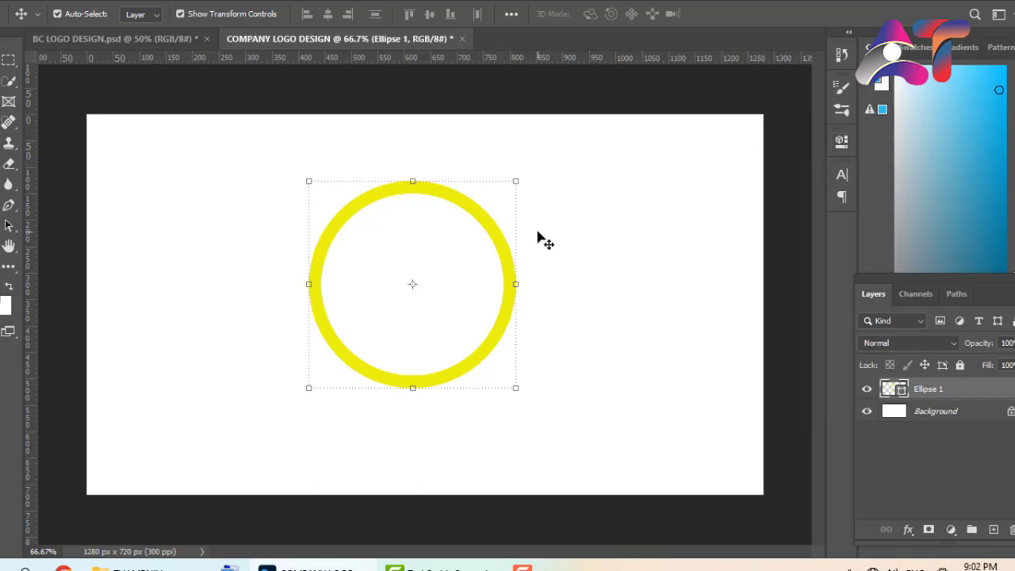
Move the ring slightly up to about Y 114 px and change its stroke color to the recently used red
{"action": "left_click_drag", "start_coordinate": [496, 239], "coordinate": [500, 237]}
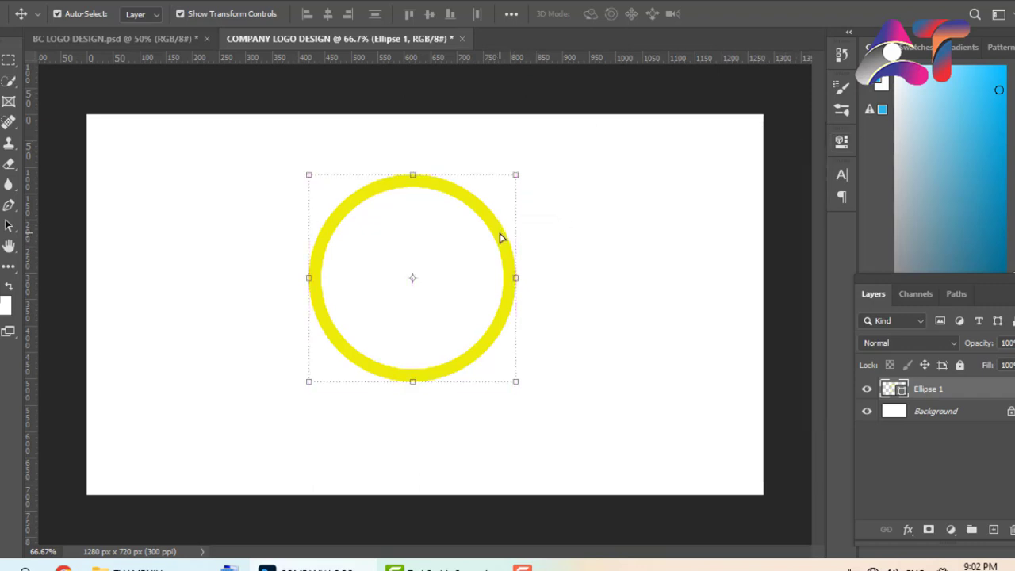
{"action": "left_click", "coordinate": [842, 142]}
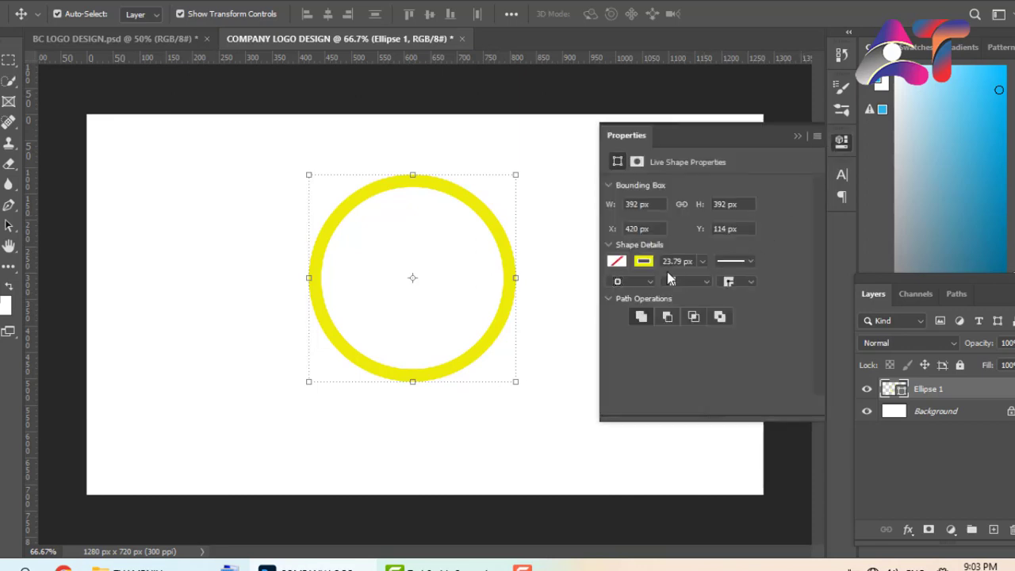
{"action": "left_click", "coordinate": [648, 264]}
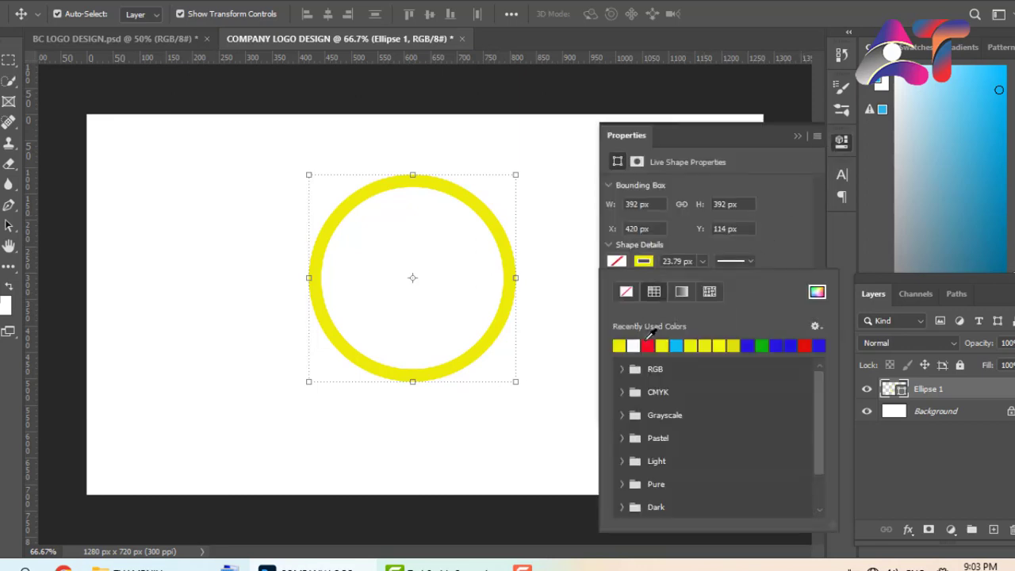
{"action": "left_click", "coordinate": [648, 345]}
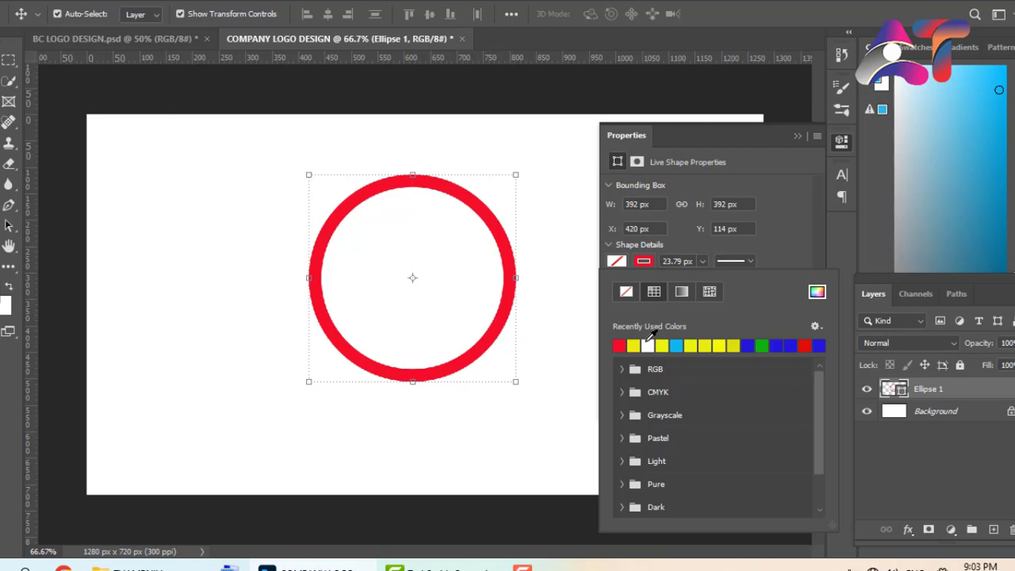
{"action": "left_click", "coordinate": [796, 136]}
{"action": "left_click", "coordinate": [692, 198]}
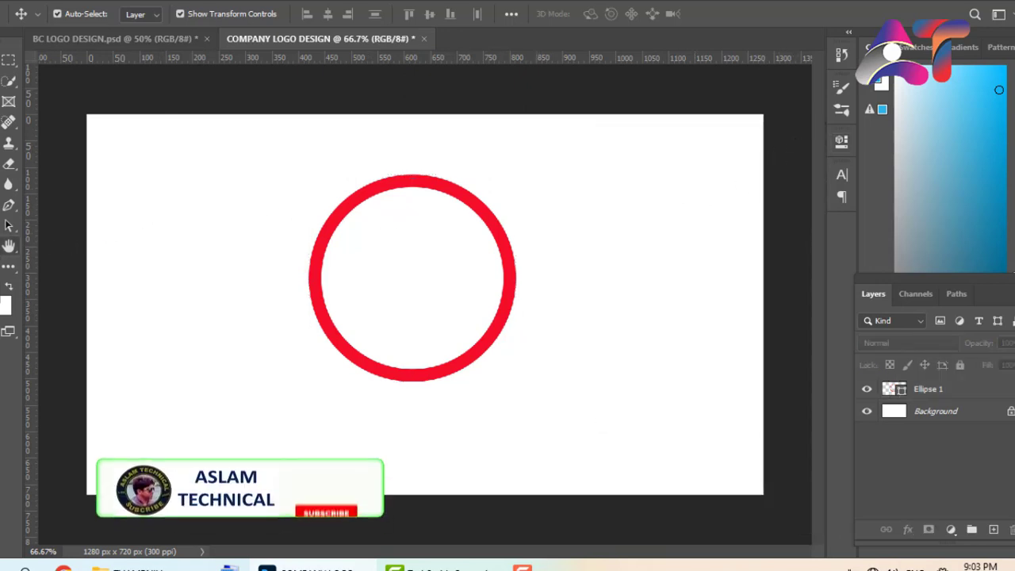
Place four roughly evenly spaced horizontal guides across the middle part of the red ring
{"action": "left_click", "coordinate": [1, 247]}
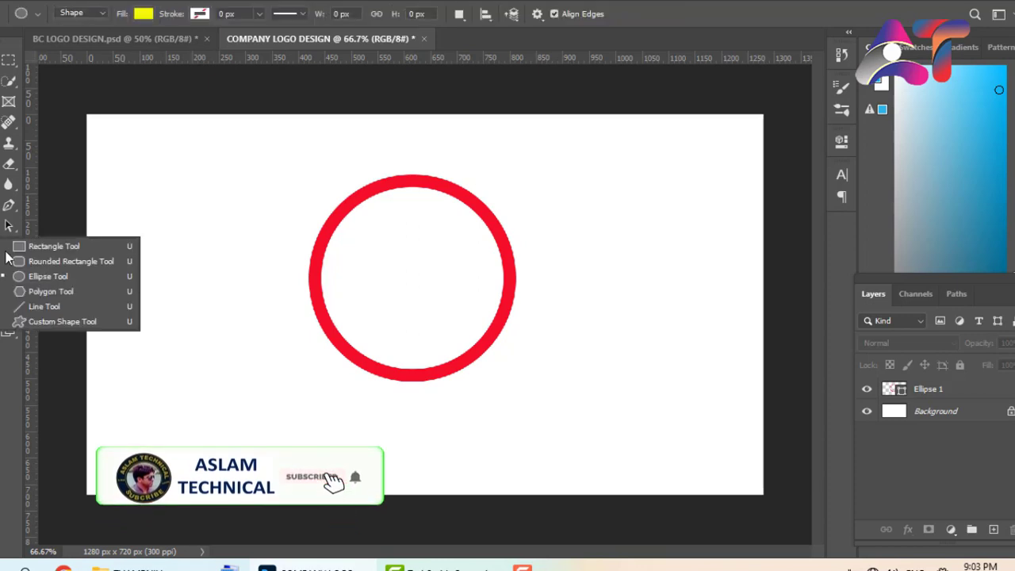
{"action": "left_click", "coordinate": [32, 248]}
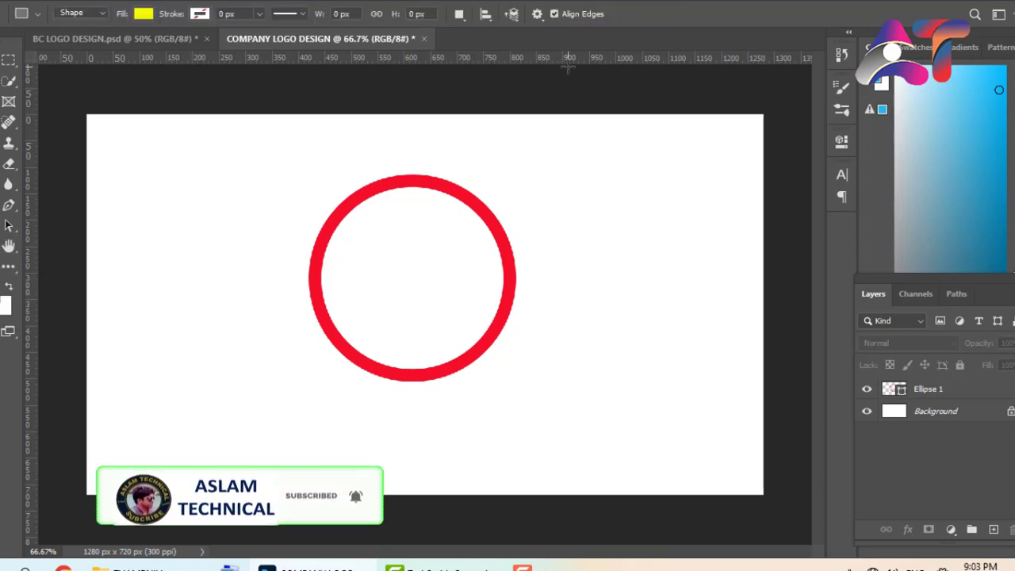
{"action": "left_click_drag", "start_coordinate": [575, 58], "coordinate": [578, 233]}
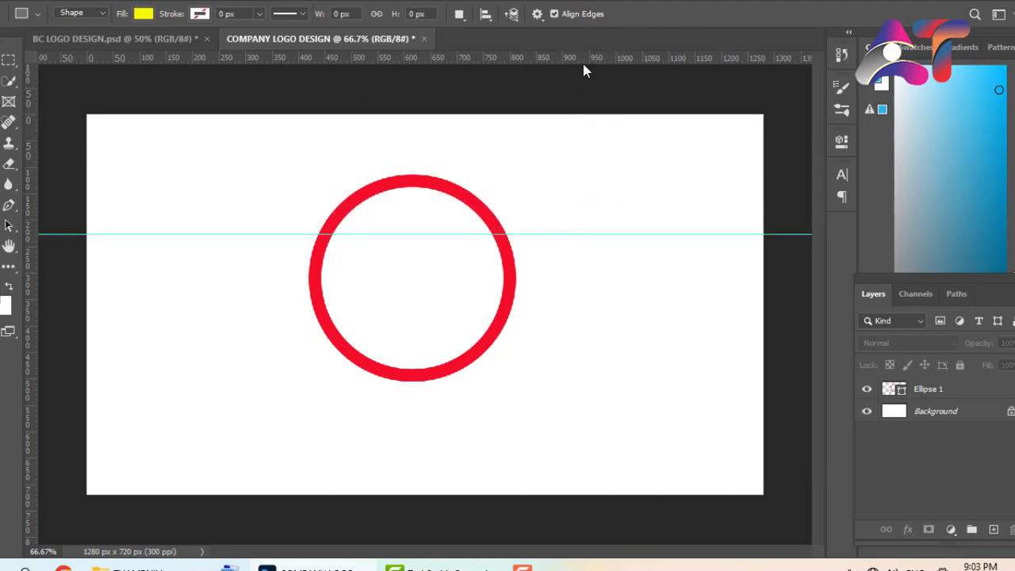
{"action": "left_click_drag", "start_coordinate": [582, 59], "coordinate": [581, 262]}
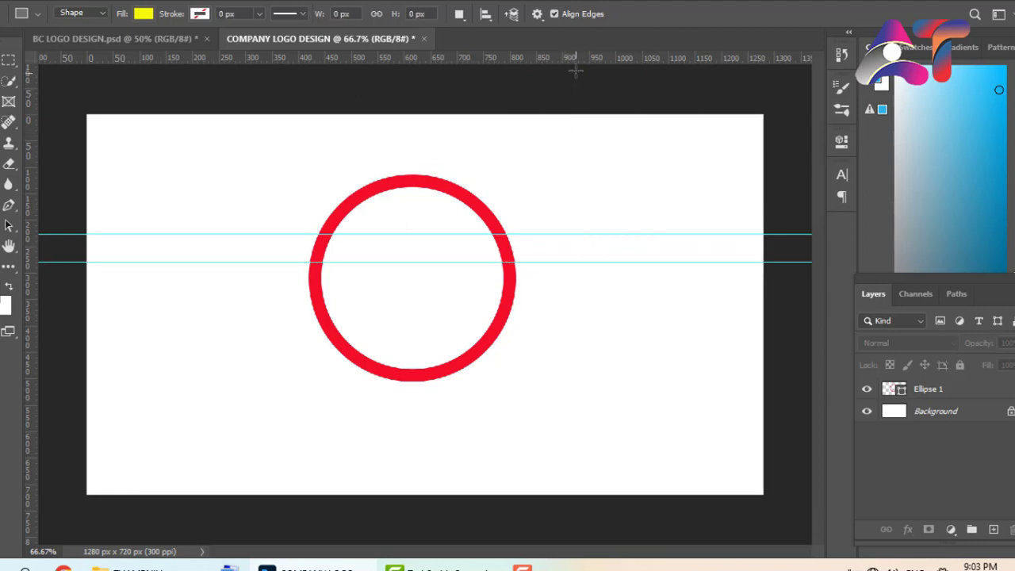
{"action": "left_click_drag", "start_coordinate": [575, 58], "coordinate": [578, 285]}
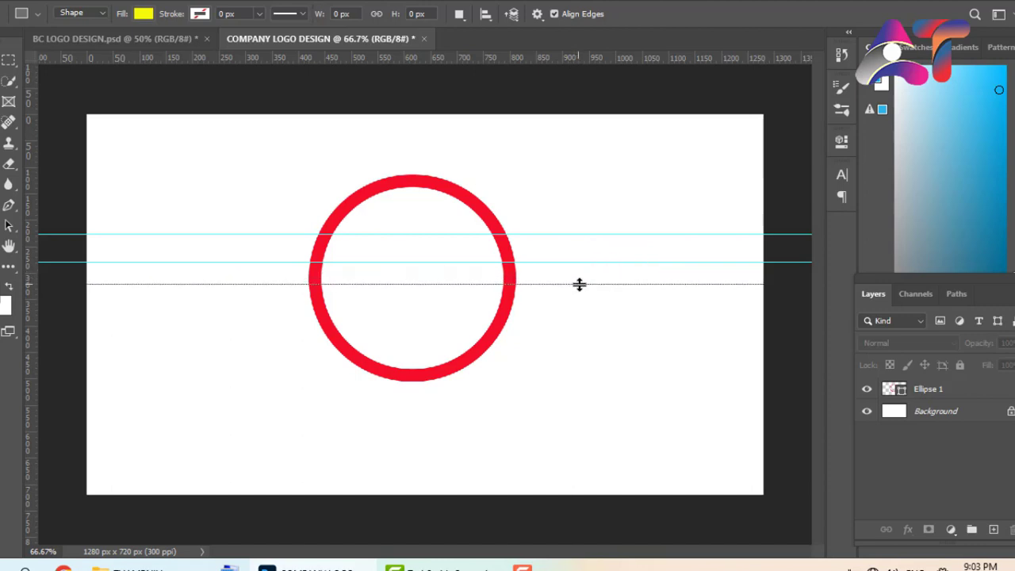
{"action": "left_click_drag", "start_coordinate": [556, 58], "coordinate": [582, 304]}
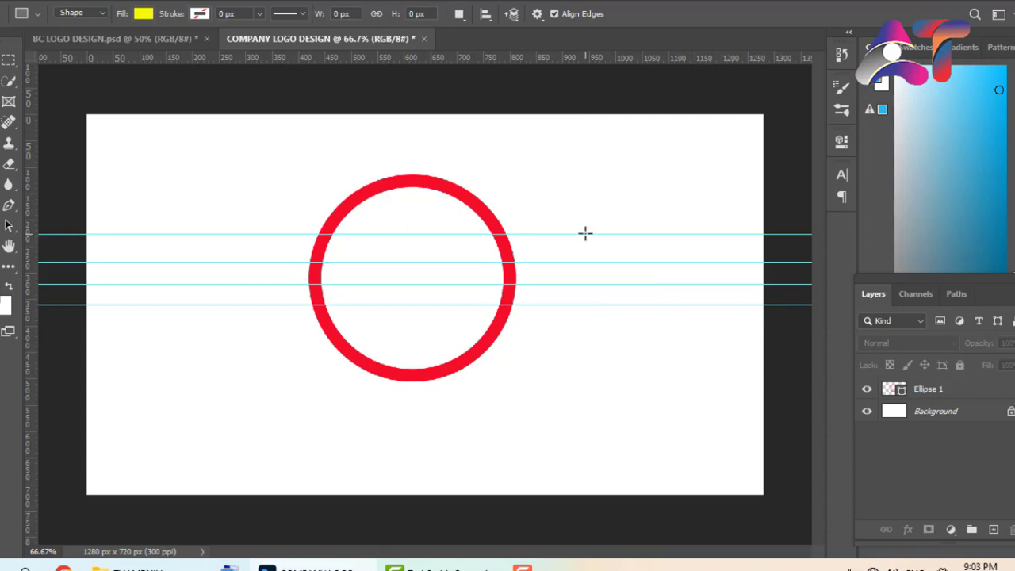
Lower the topmost horizontal guide slightly and add vertical guides just outside the ring's right and left edges
{"action": "left_click_drag", "start_coordinate": [584, 232], "coordinate": [587, 235]}
{"action": "key", "text": "v"}
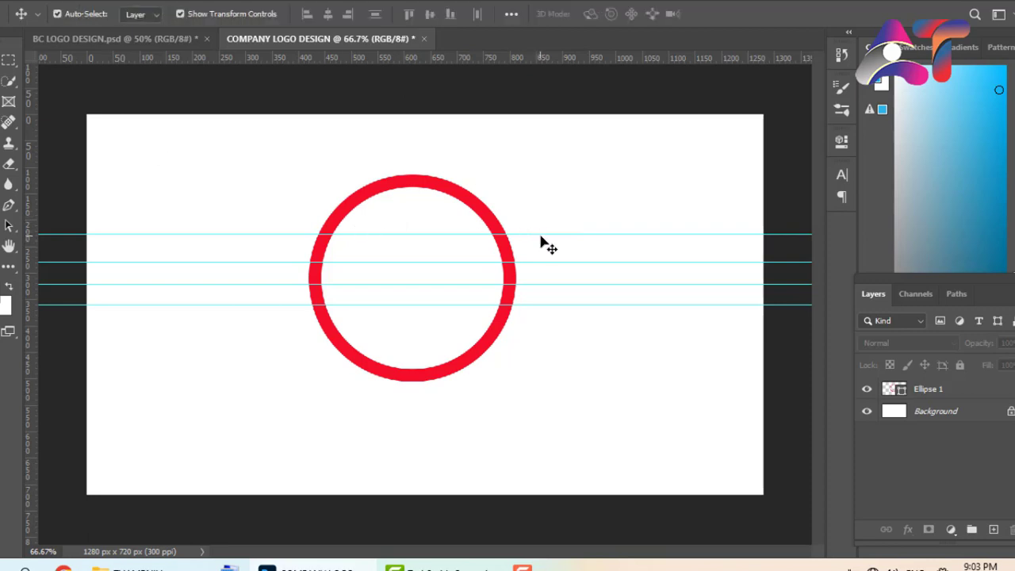
{"action": "left_click_drag", "start_coordinate": [542, 235], "coordinate": [543, 242]}
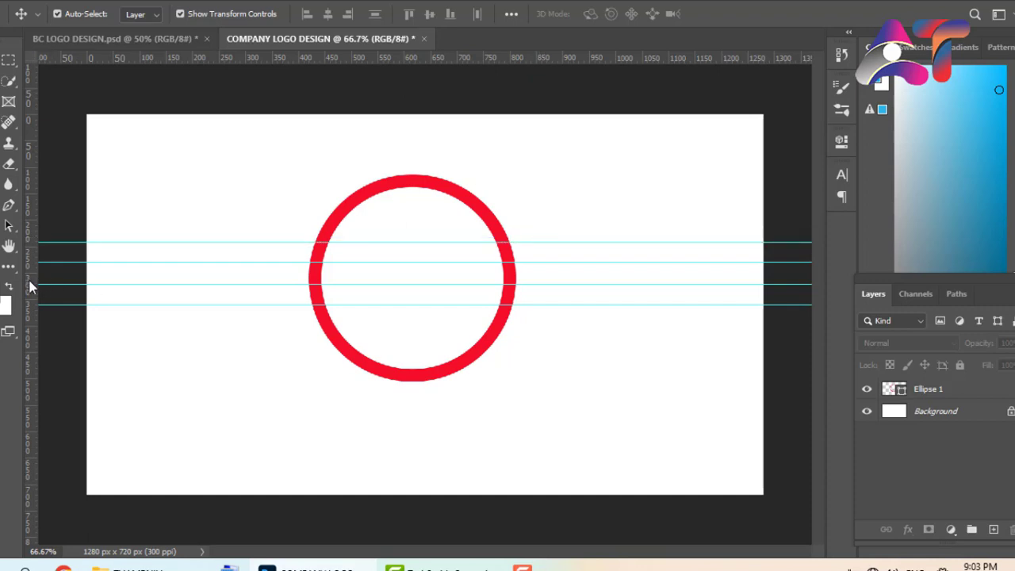
{"action": "left_click_drag", "start_coordinate": [30, 287], "coordinate": [520, 315]}
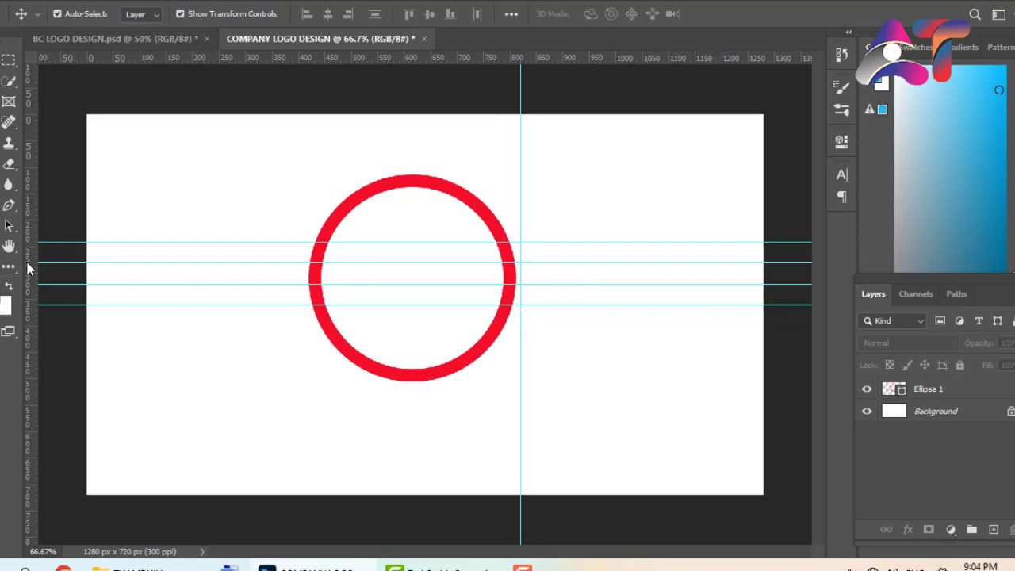
{"action": "left_click_drag", "start_coordinate": [28, 269], "coordinate": [304, 304]}
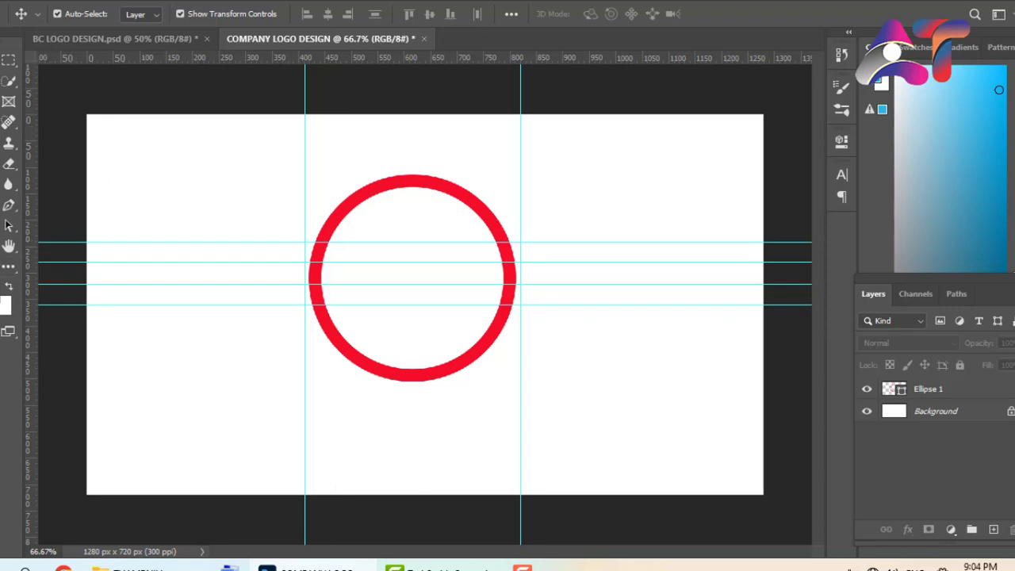
Draw a yellow rectangle about 105 by 15 px right of the ring and rest it on the top guide against the vertical guide
{"action": "key", "text": "u"}
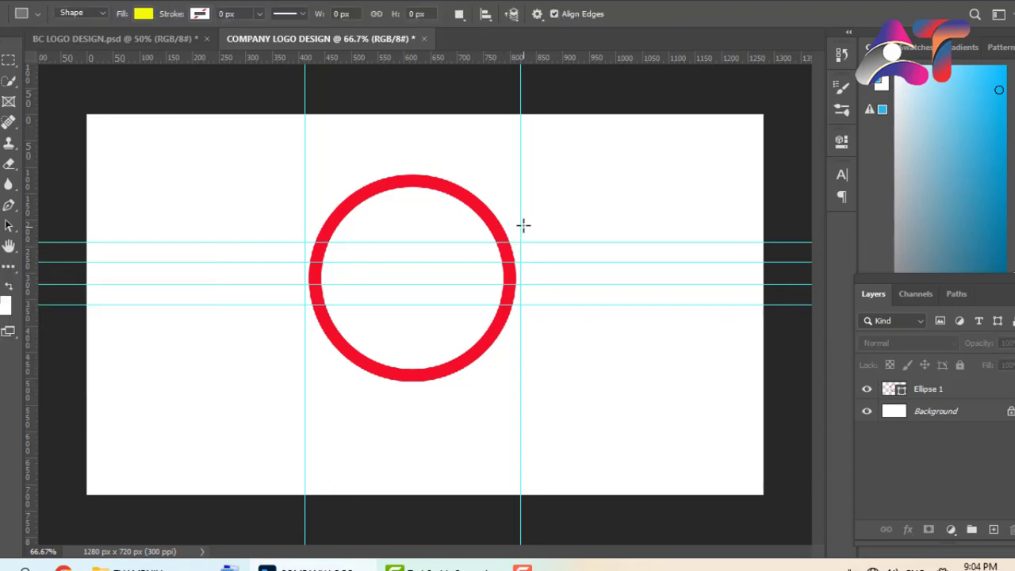
{"action": "left_click_drag", "start_coordinate": [521, 226], "coordinate": [575, 231]}
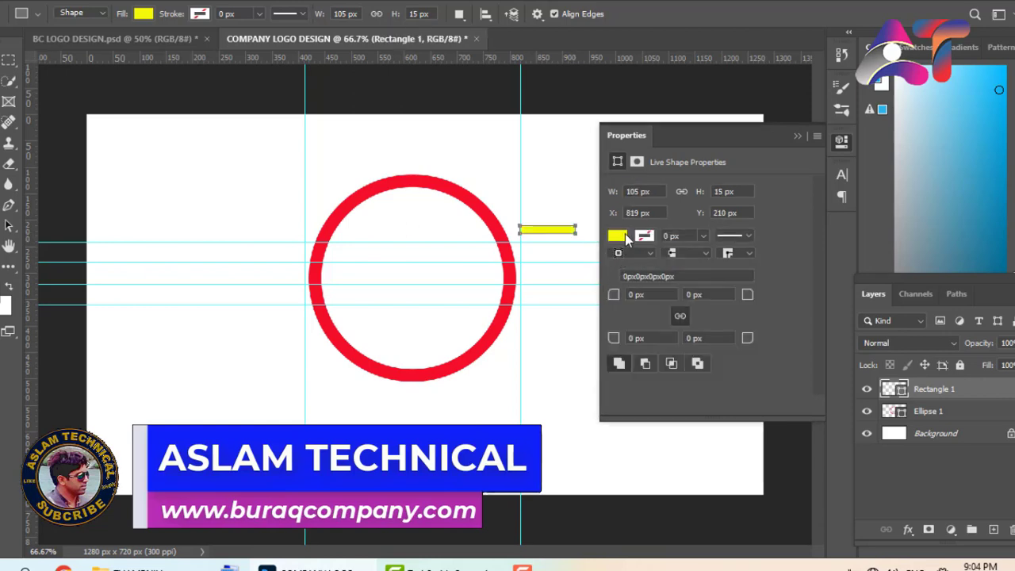
{"action": "left_click", "coordinate": [798, 136]}
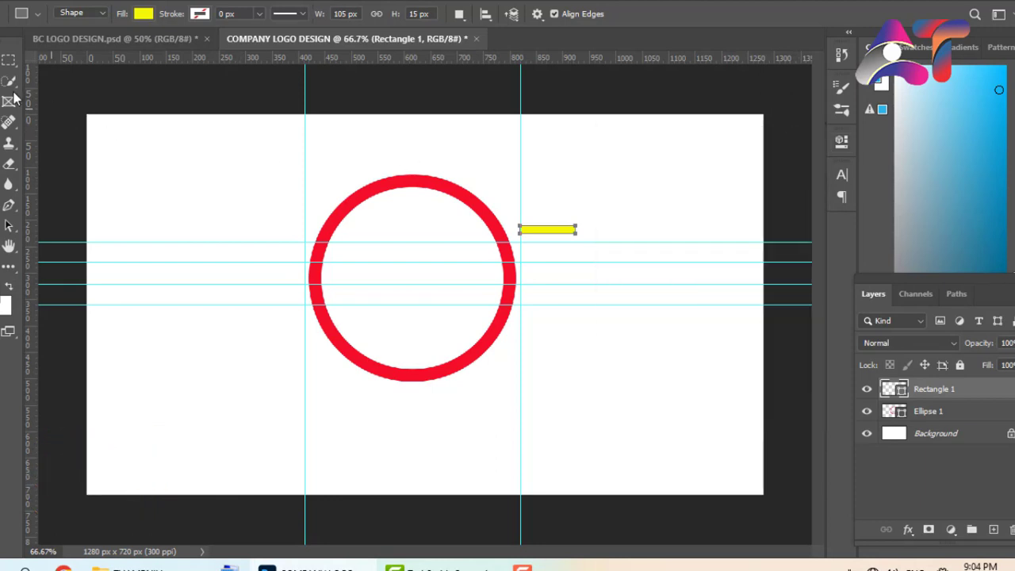
{"action": "key", "text": "v"}
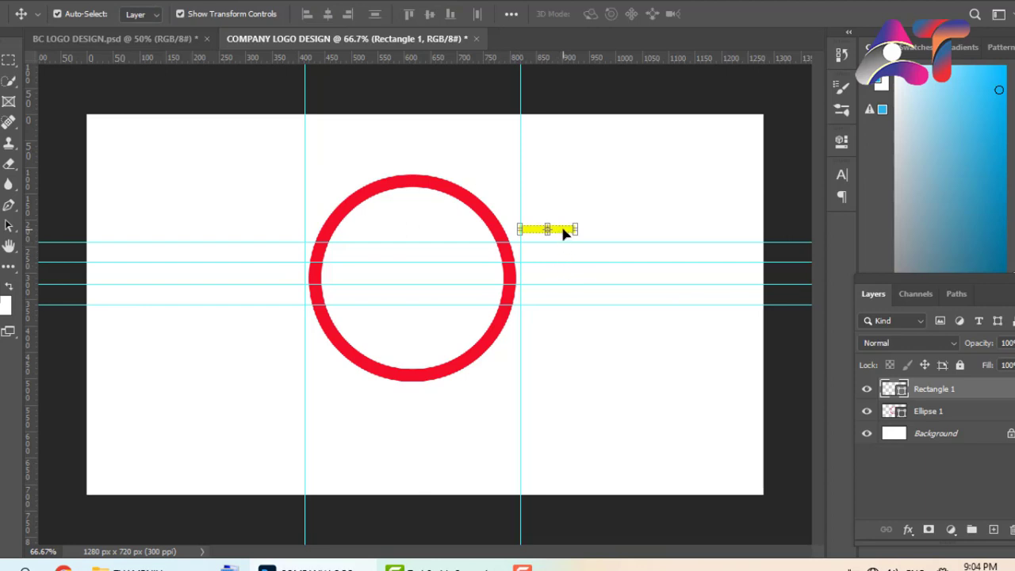
{"action": "left_click_drag", "start_coordinate": [563, 231], "coordinate": [567, 239]}
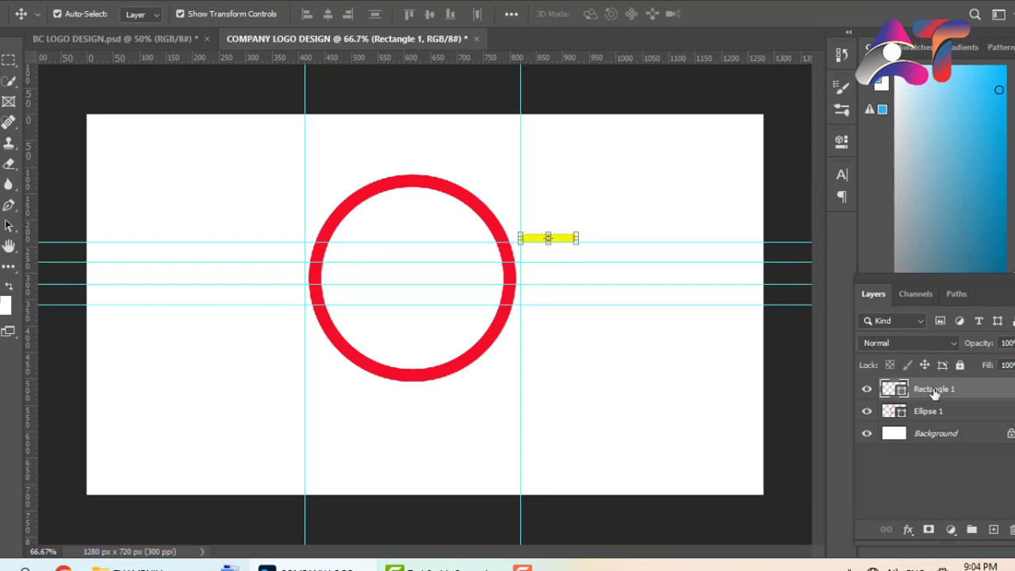
Duplicate the yellow bar three times and rest one copy on each of the three lower horizontal guides, aligned with the original
{"action": "left_click_drag", "start_coordinate": [934, 394], "coordinate": [993, 530]}
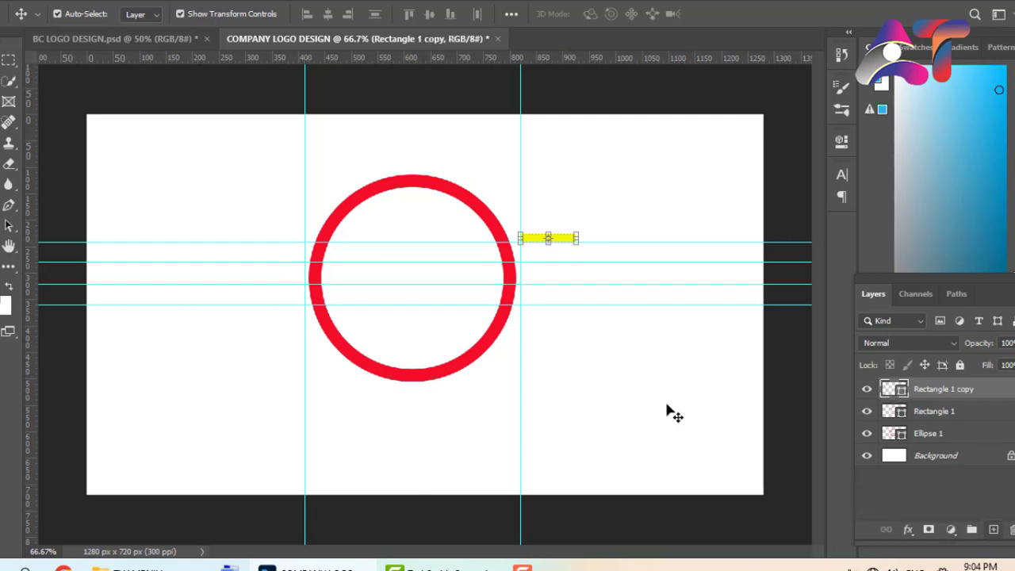
{"action": "left_click_drag", "start_coordinate": [562, 241], "coordinate": [567, 258]}
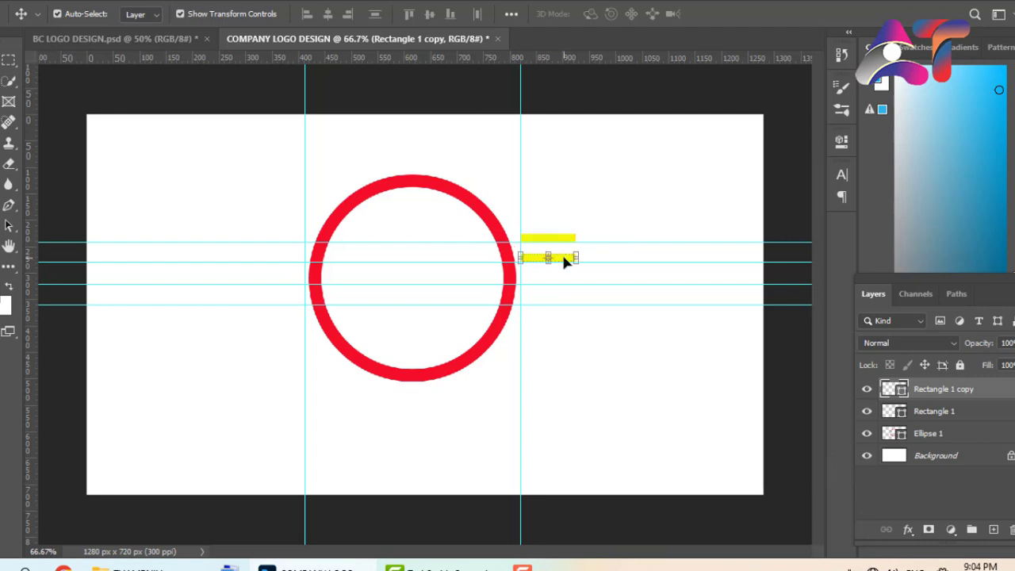
{"action": "left_click_drag", "start_coordinate": [561, 260], "coordinate": [567, 302]}
{"action": "left_click", "coordinate": [632, 366]}
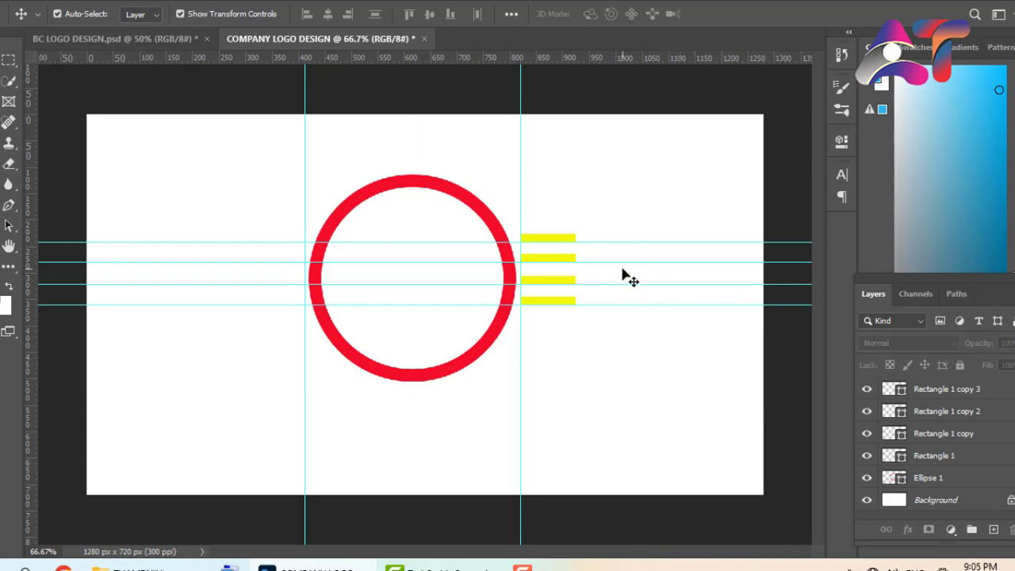
Shorten the second yellow bar from its outer end to about 88% of its width, keeping its height
{"action": "key", "text": "ctrl+plus"}
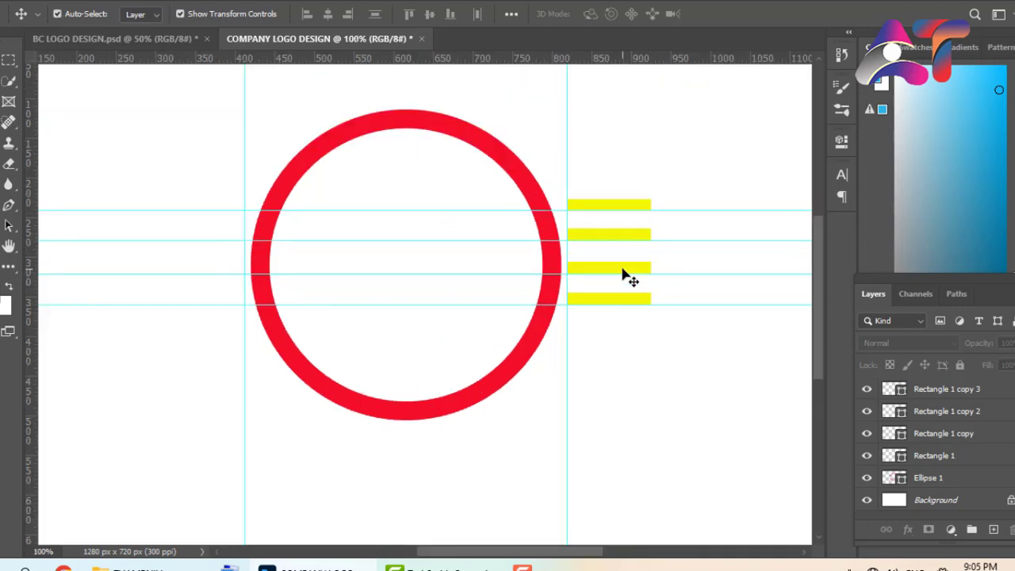
{"action": "key", "text": "ctrl+plus"}
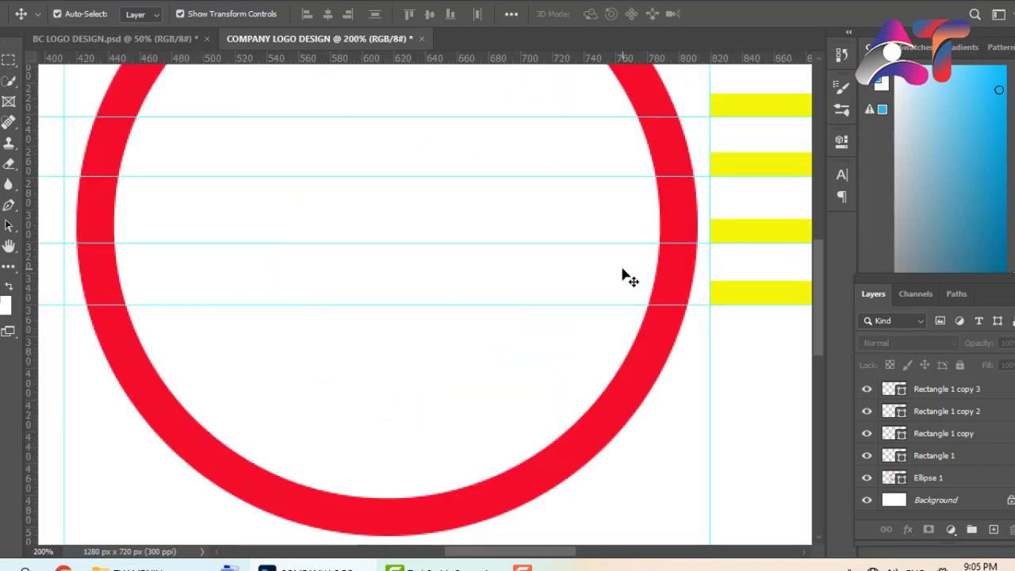
{"action": "left_click_drag", "start_coordinate": [457, 552], "coordinate": [513, 559]}
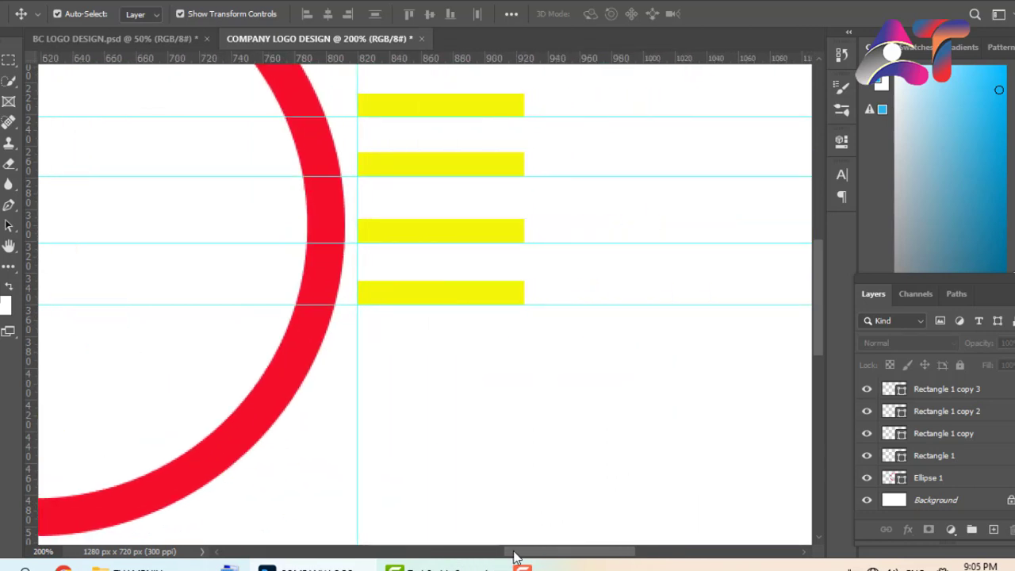
{"action": "left_click", "coordinate": [499, 174]}
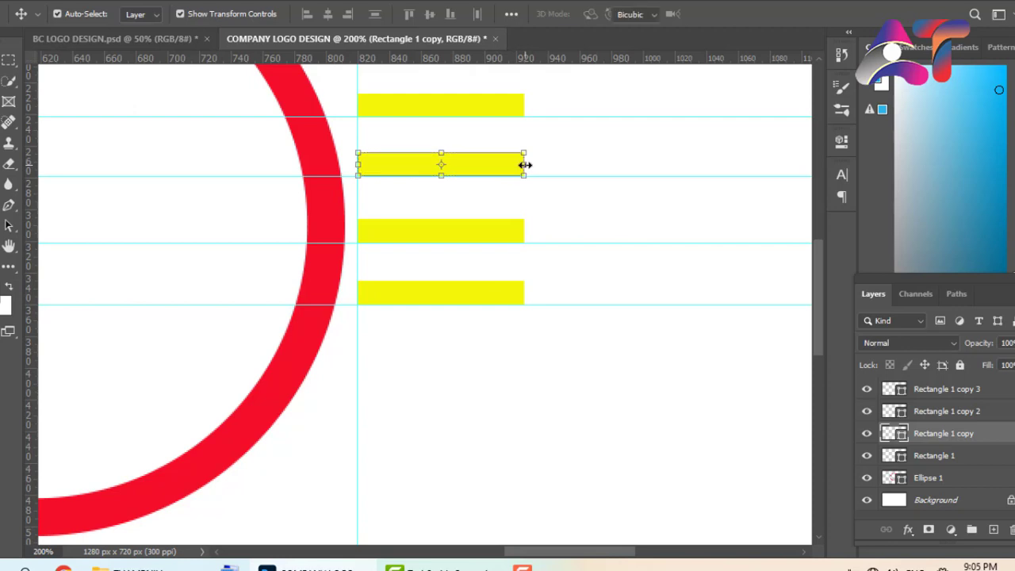
{"action": "left_click_drag", "start_coordinate": [523, 164], "coordinate": [503, 164]}
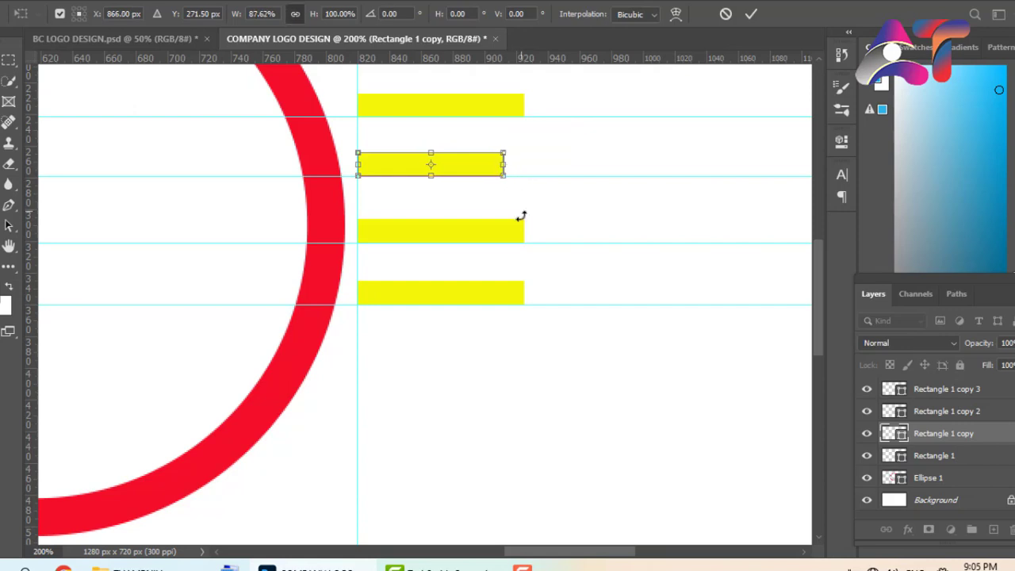
{"action": "left_click", "coordinate": [751, 13]}
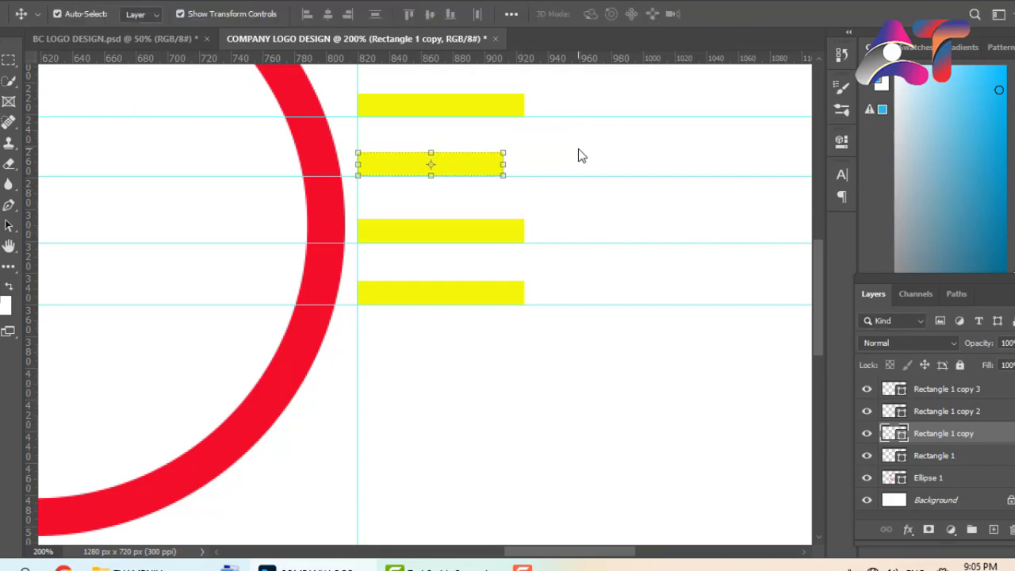
Shorten the third yellow bar from its outer end to about 81% of its width, keeping its height
{"action": "left_click", "coordinate": [499, 234]}
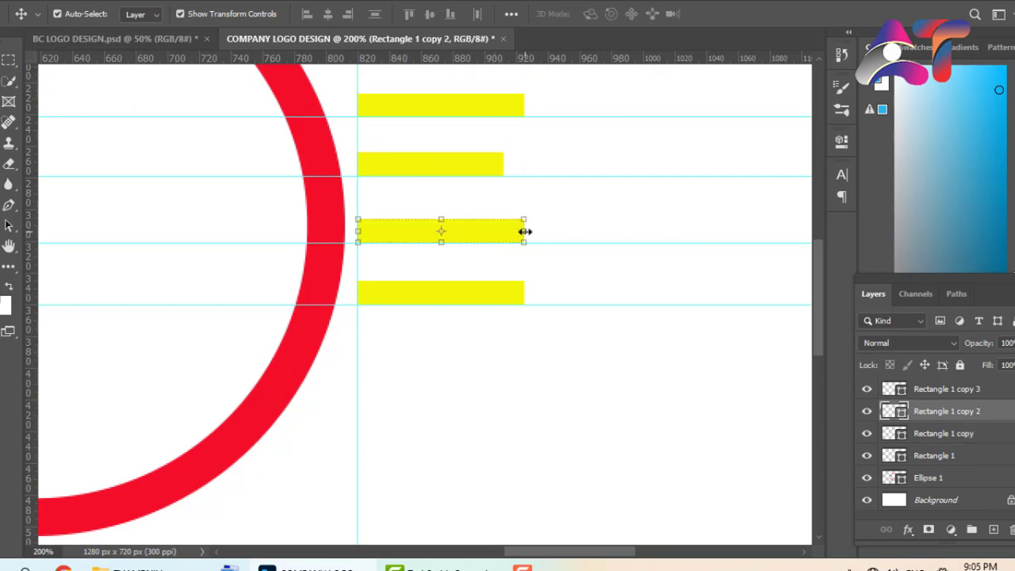
{"action": "left_click_drag", "start_coordinate": [524, 231], "coordinate": [491, 230]}
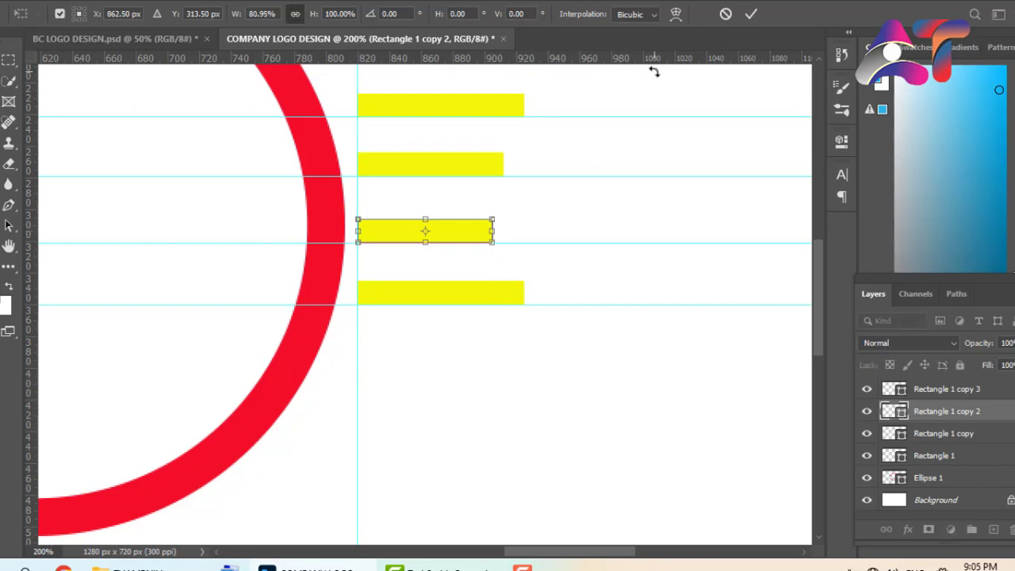
{"action": "left_click", "coordinate": [751, 14]}
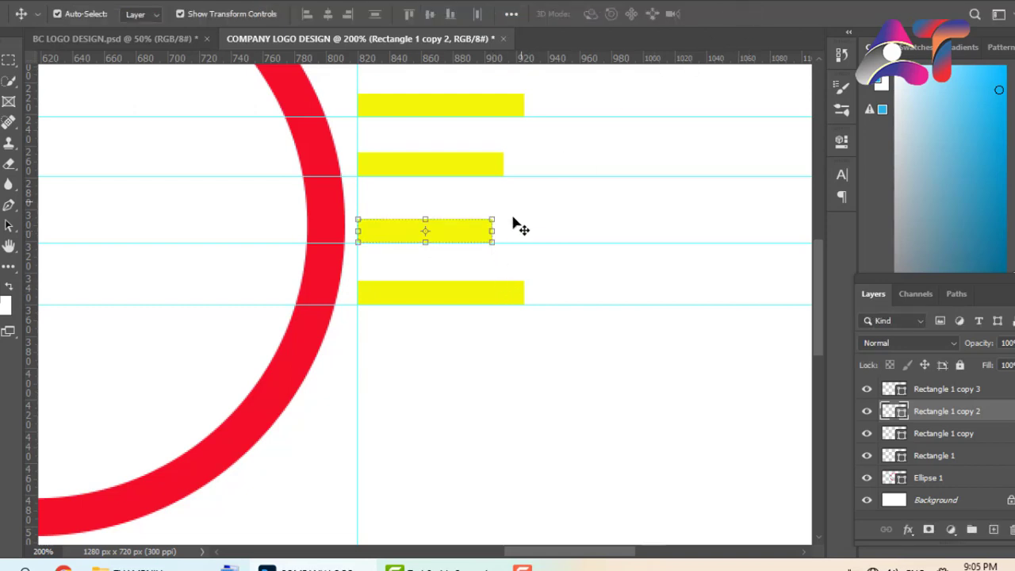
Shorten the lowest yellow bar from its outer end to about 73% of its width and deselect it
{"action": "left_click", "coordinate": [476, 295]}
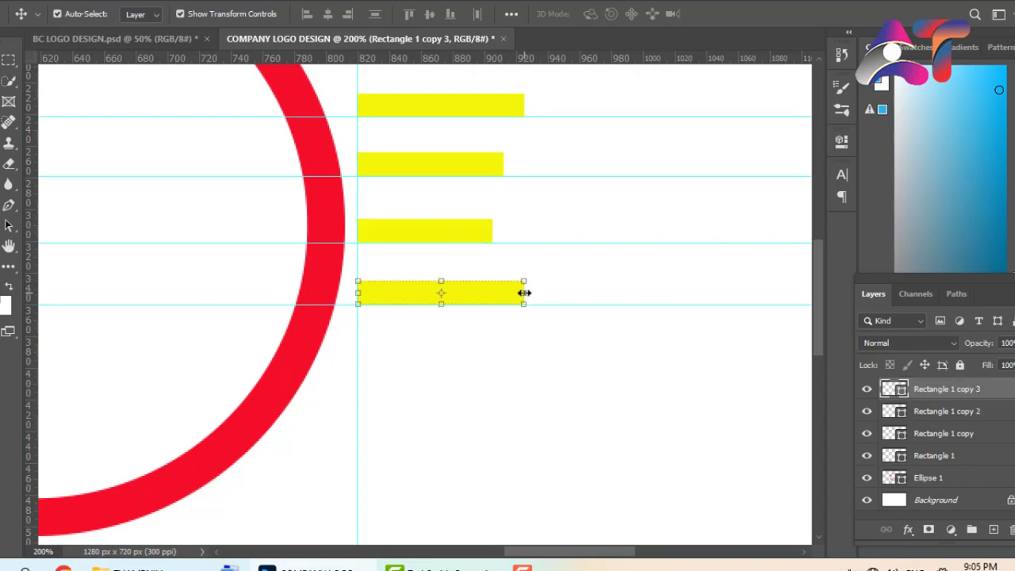
{"action": "left_click_drag", "start_coordinate": [524, 292], "coordinate": [478, 288]}
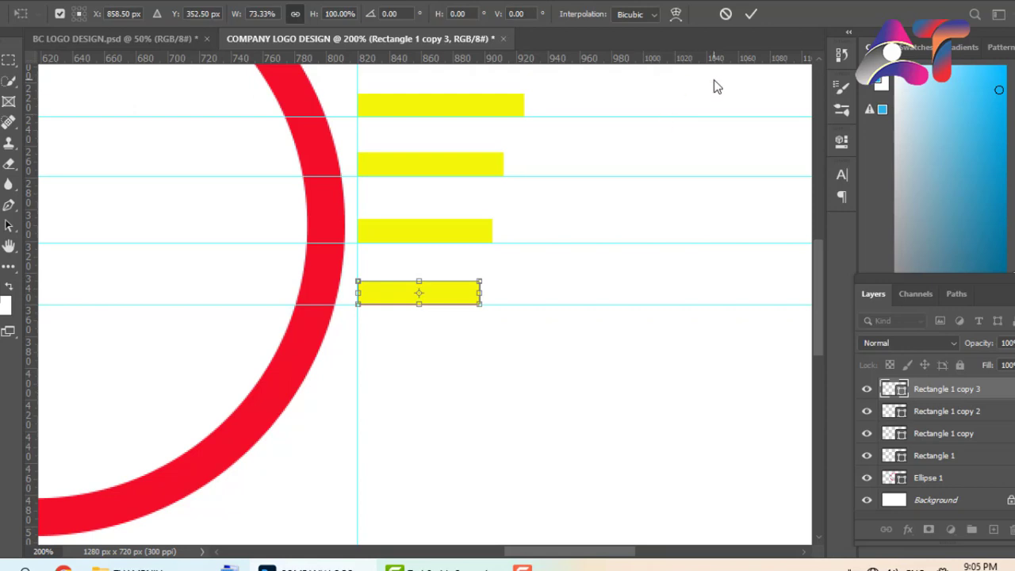
{"action": "left_click", "coordinate": [750, 13]}
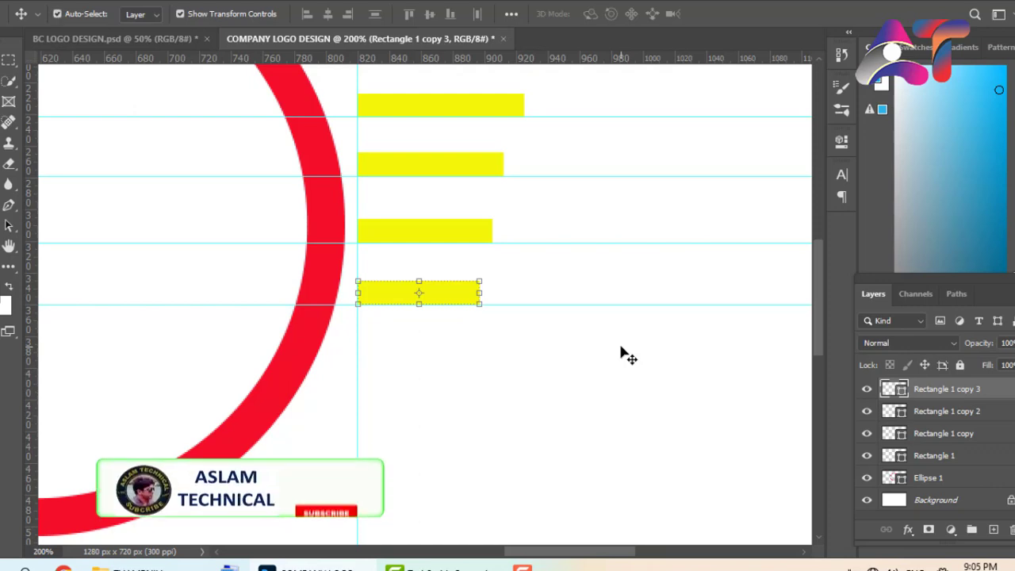
{"action": "key", "text": "ctrl"}
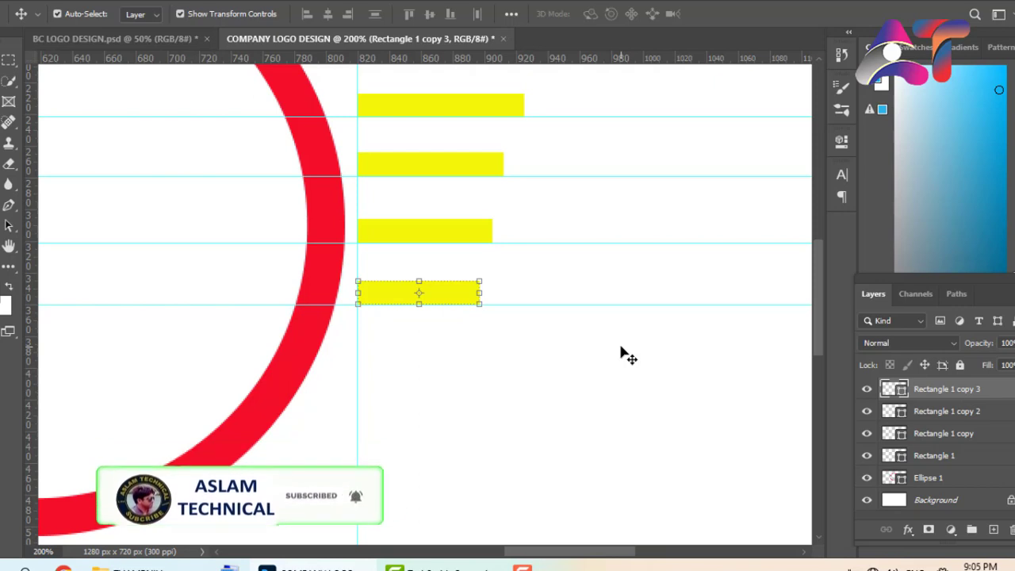
{"action": "left_click", "coordinate": [621, 354]}
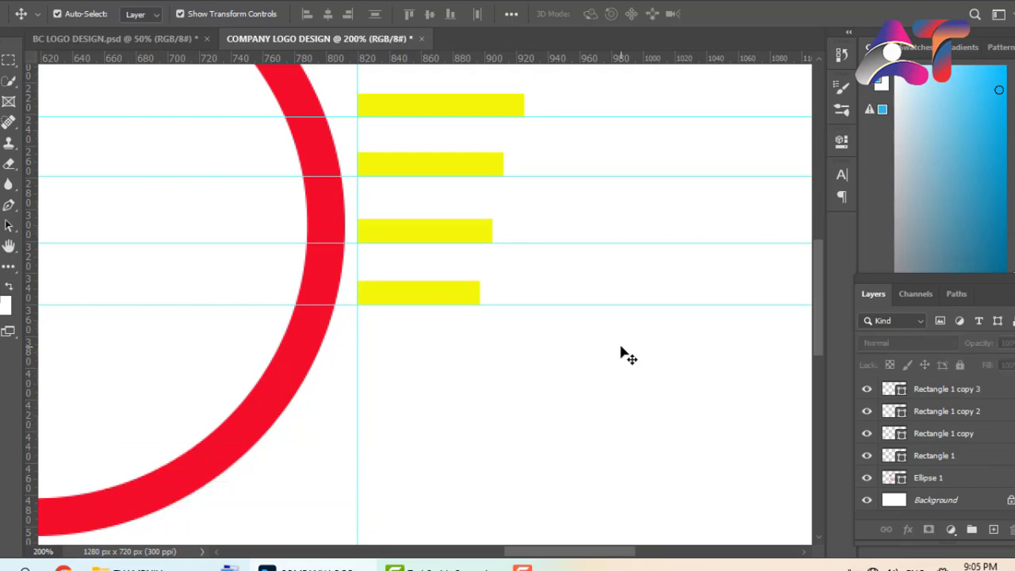
Lower the topmost horizontal guide slightly so it lines up with the bottom edge of the top yellow bar
{"action": "key", "text": "ctrl+minus"}
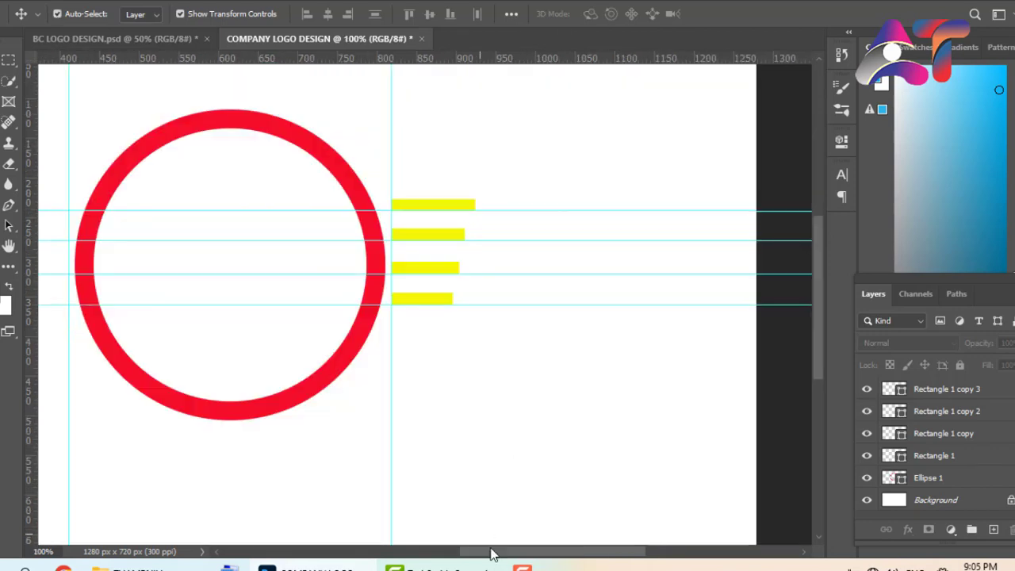
{"action": "left_click_drag", "start_coordinate": [499, 555], "coordinate": [456, 555]}
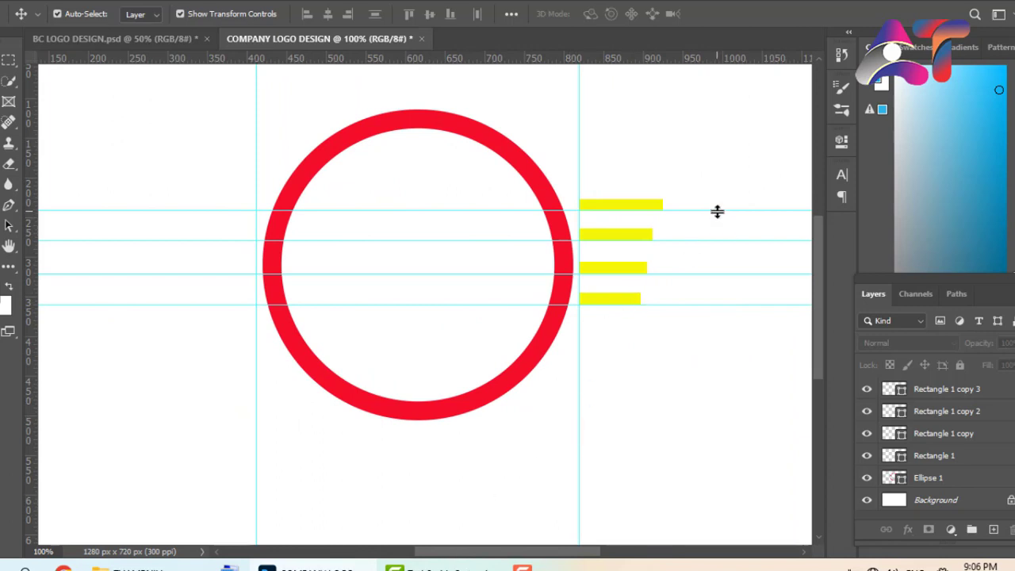
{"action": "mouse_move", "coordinate": [716, 209]}
{"action": "left_mouse_down"}
{"action": "mouse_move", "coordinate": [678, 61]}
{"action": "mouse_move", "coordinate": [725, 211]}
{"action": "left_mouse_up"}
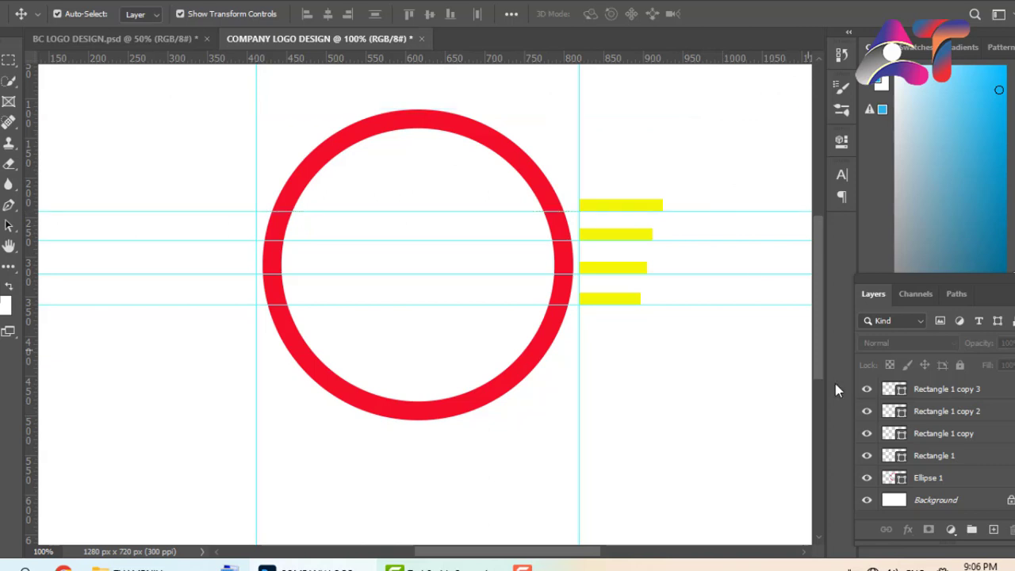
Merge the four yellow bar shapes into one layer and place a duplicate of it at the same height left of the ring
{"action": "left_click", "coordinate": [987, 391]}
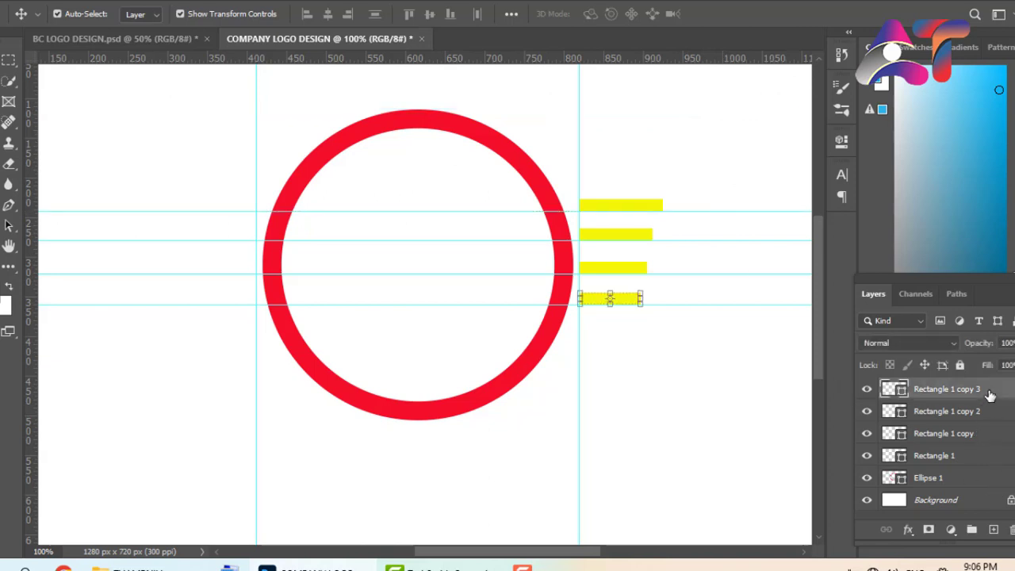
{"action": "left_click", "coordinate": [979, 458], "text": "shift"}
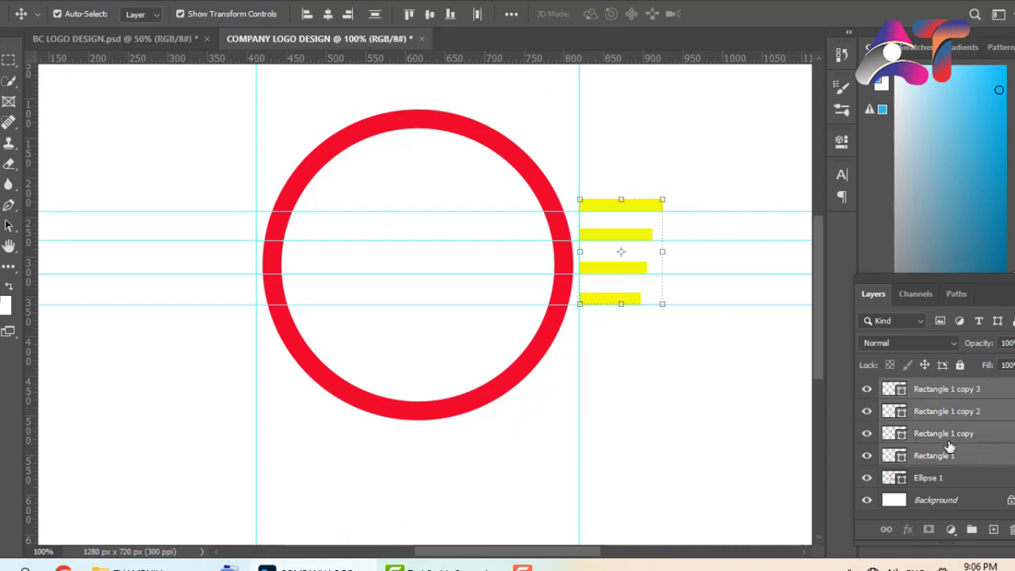
{"action": "right_click", "coordinate": [954, 438]}
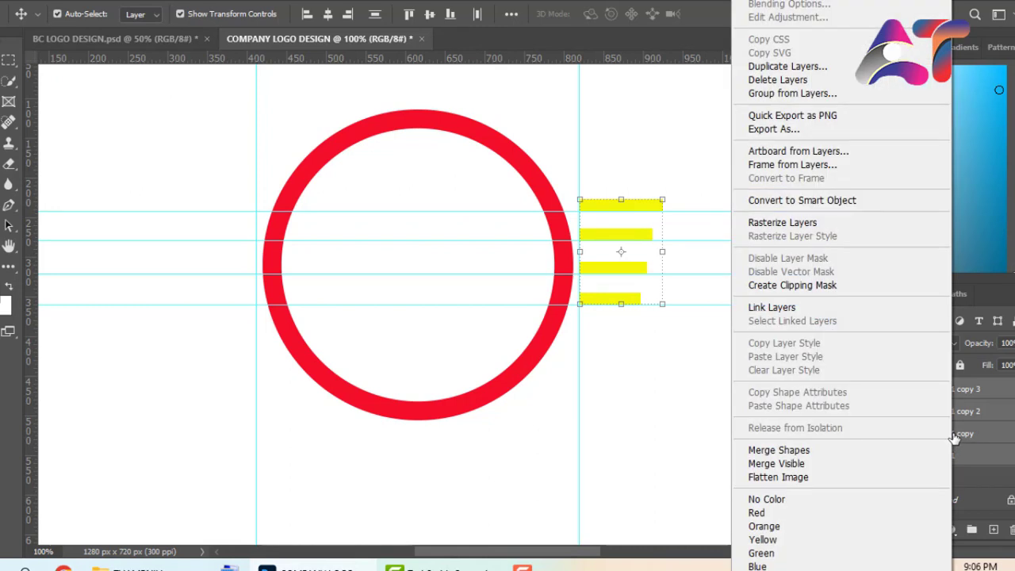
{"action": "left_click", "coordinate": [791, 450]}
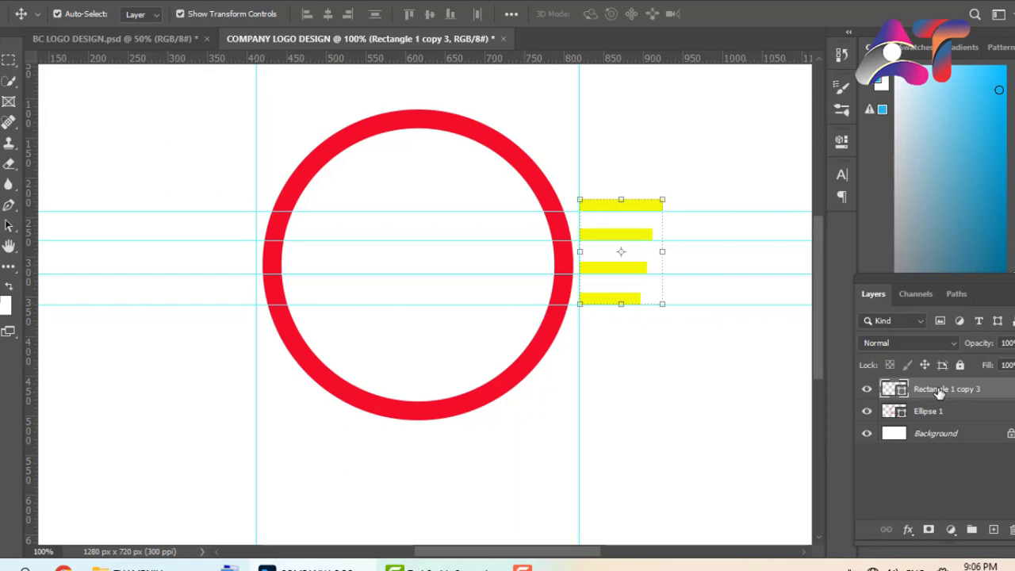
{"action": "left_click_drag", "start_coordinate": [938, 393], "coordinate": [993, 528]}
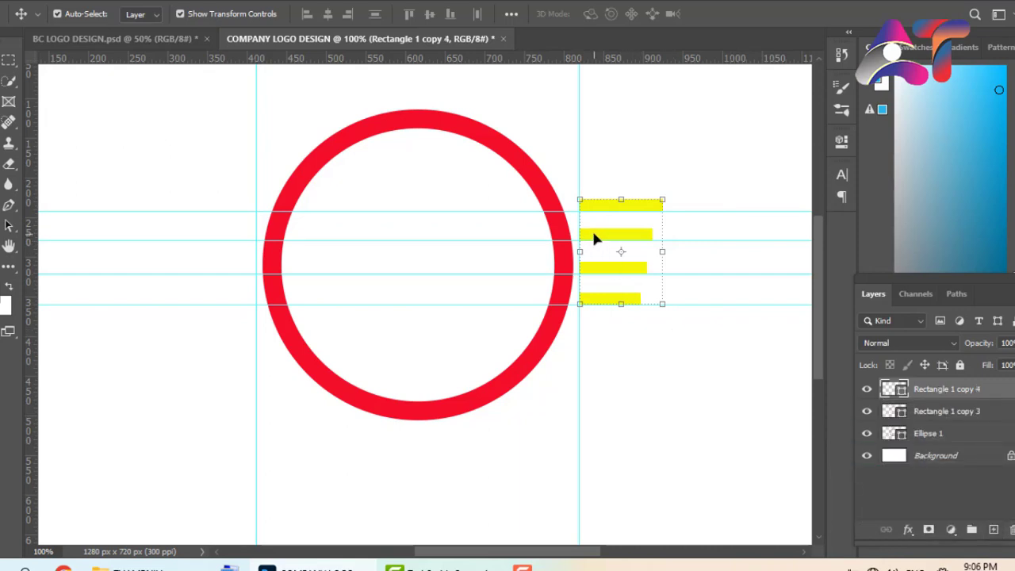
{"action": "left_click_drag", "start_coordinate": [593, 234], "coordinate": [196, 236]}
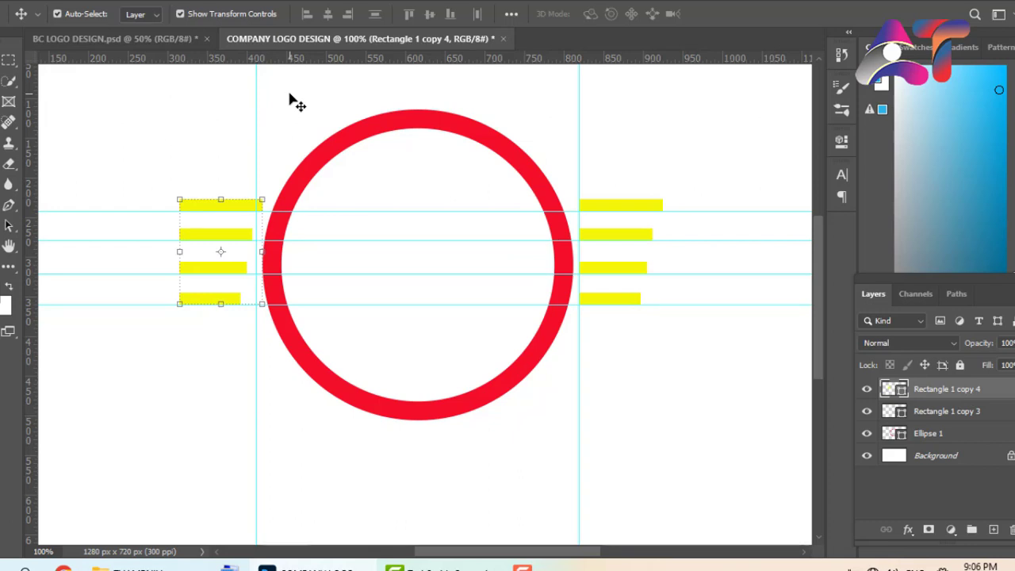
Try merging all visible layers into the background and undo the merge
{"action": "right_click", "coordinate": [919, 395]}
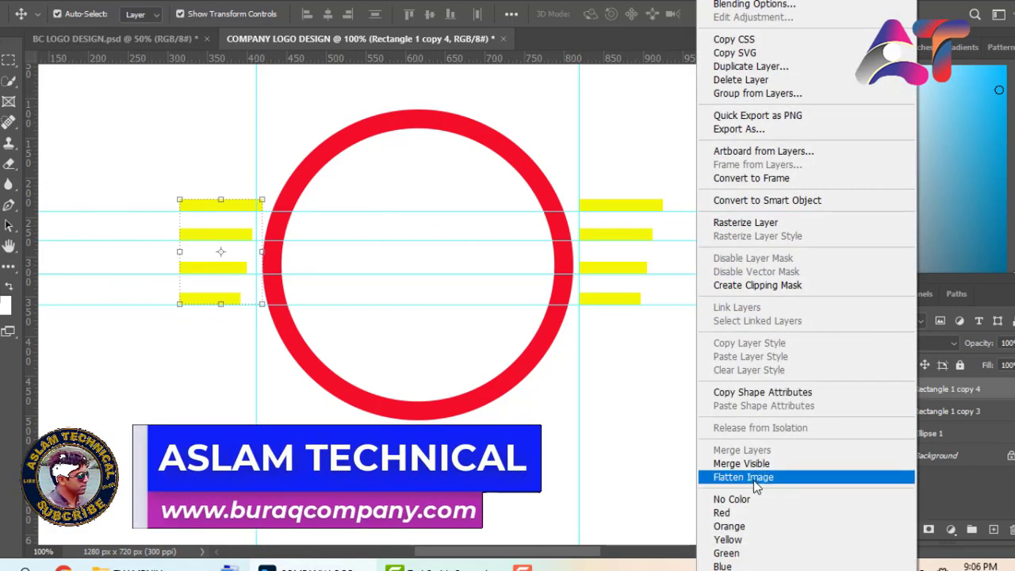
{"action": "left_click", "coordinate": [778, 465]}
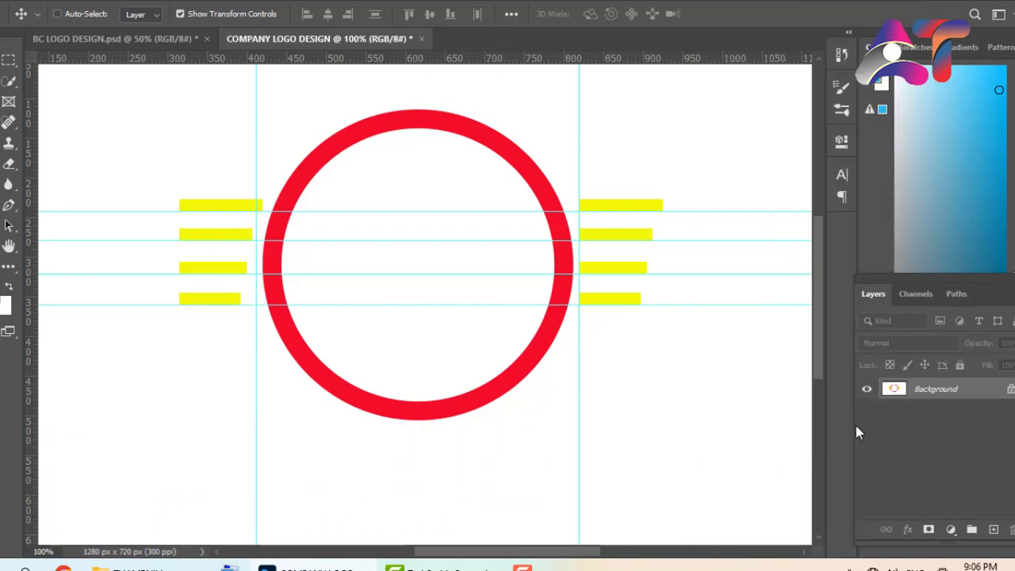
{"action": "key", "text": "ctrl+z"}
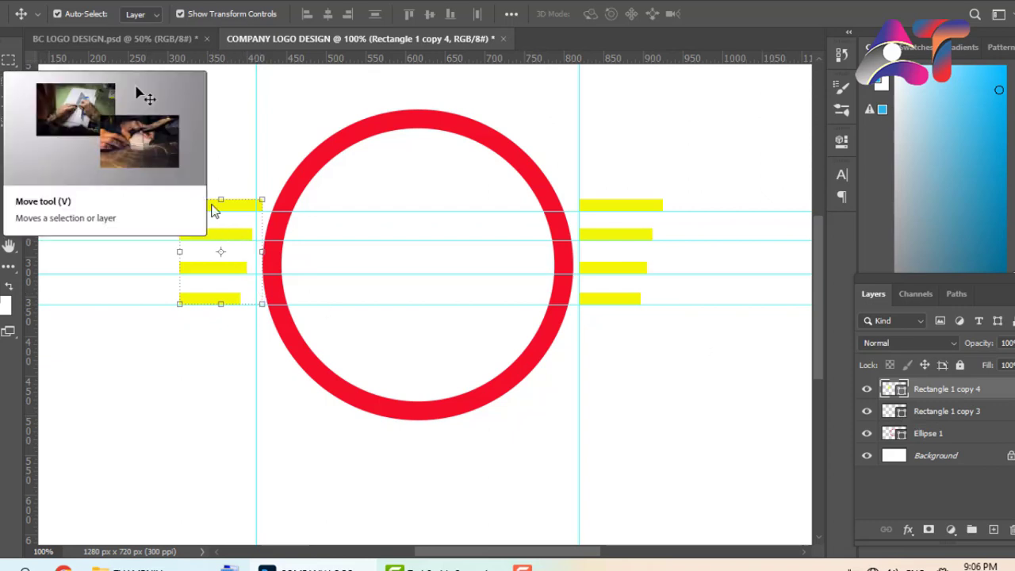
Undo the placement of the duplicated bars, their duplication and the merging of the four bar shapes
{"action": "left_click", "coordinate": [264, 159]}
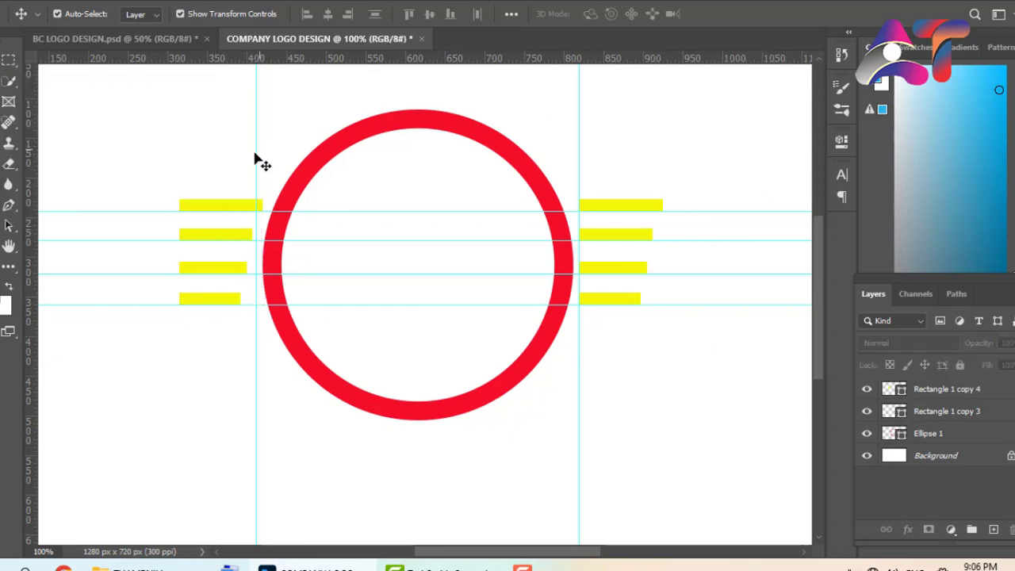
{"action": "left_click", "coordinate": [226, 212]}
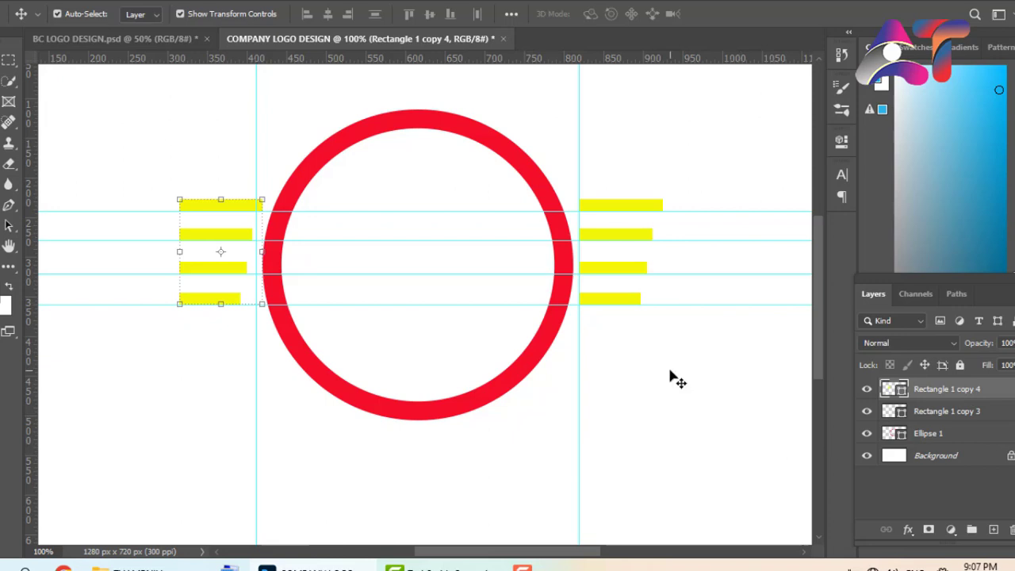
{"action": "key", "text": "ctrl"}
{"action": "key", "text": "ctrl+z"}
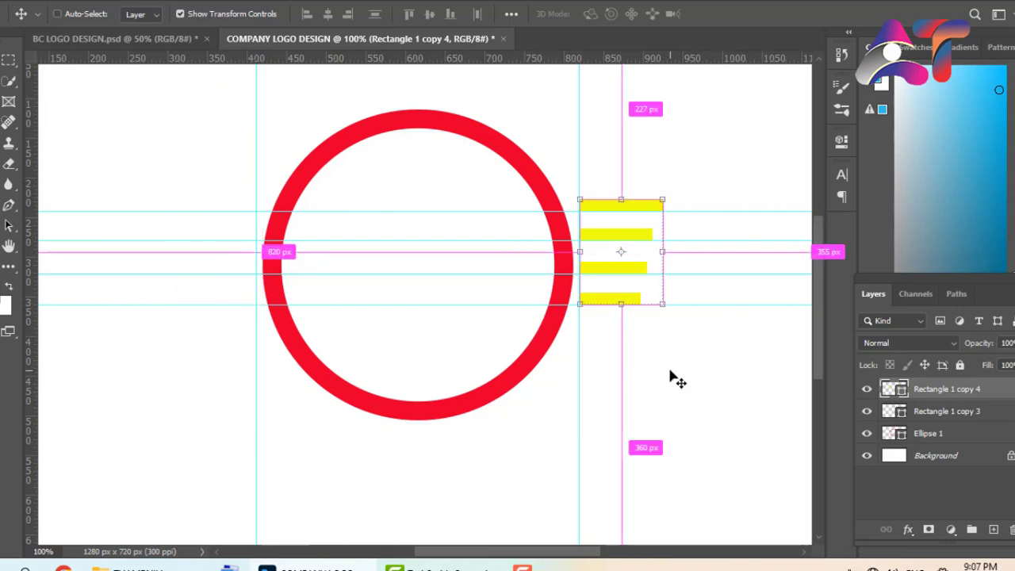
{"action": "key", "text": "ctrl+z"}
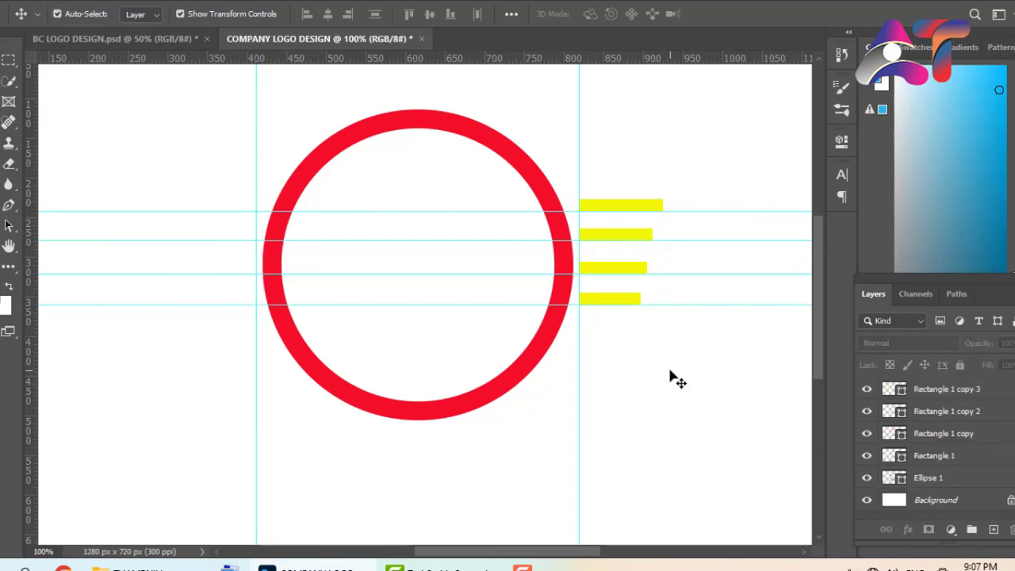
Duplicate the four yellow bars, place the copies left of the ring at the same height, and align their right edges along the left guide
{"action": "left_click", "coordinate": [942, 390]}
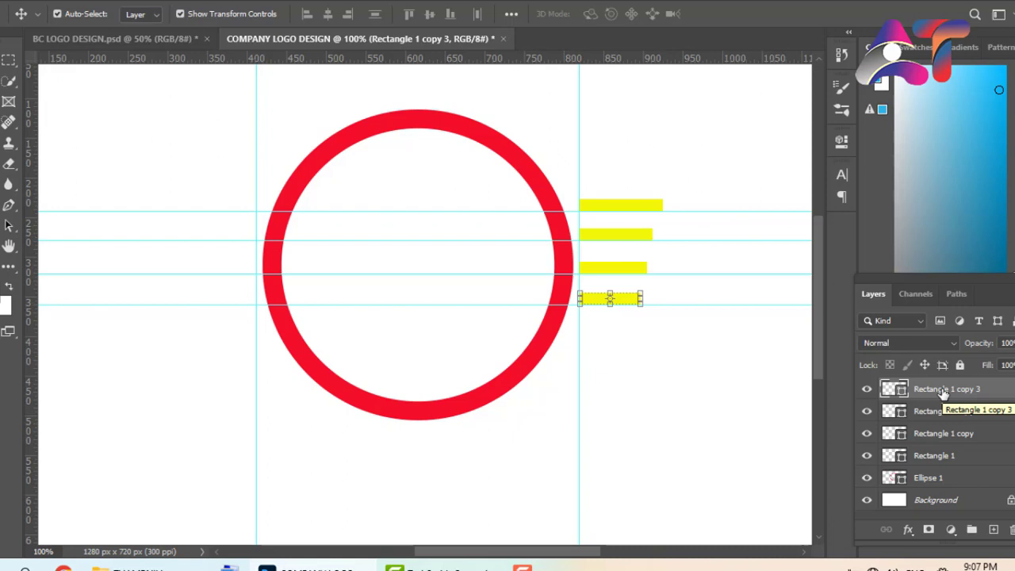
{"action": "left_click", "coordinate": [977, 460], "text": "shift"}
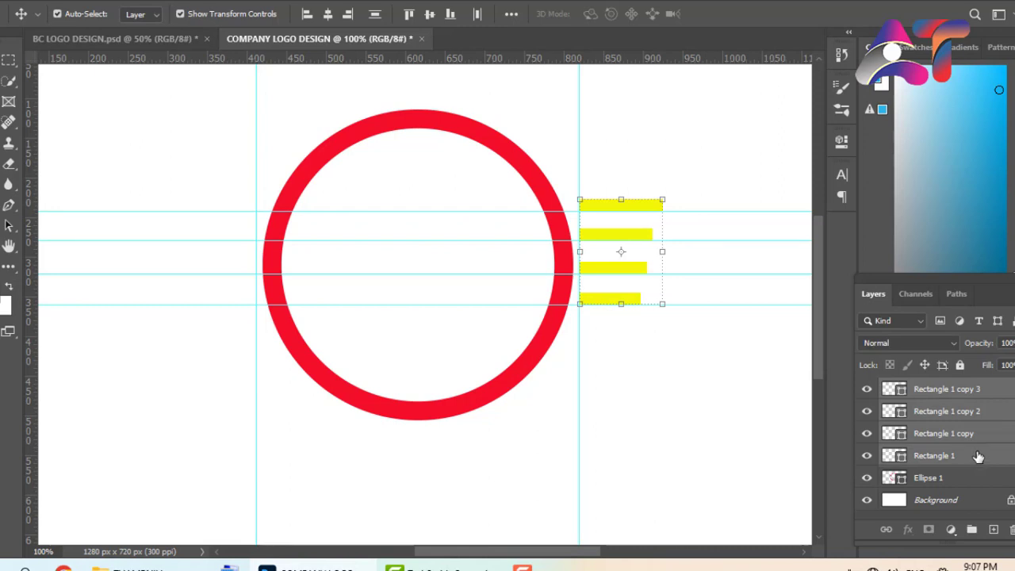
{"action": "left_click_drag", "start_coordinate": [977, 457], "coordinate": [995, 531]}
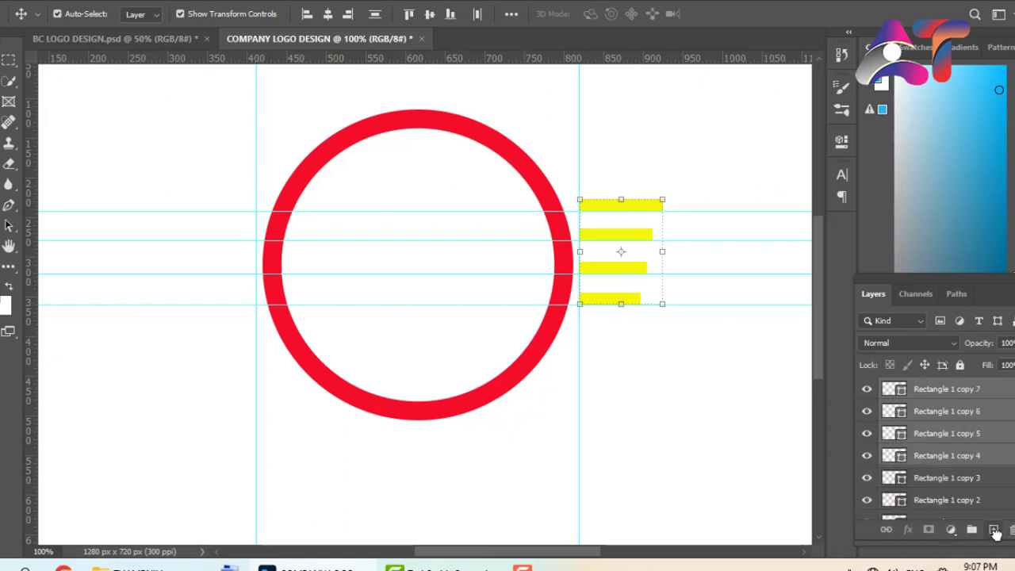
{"action": "left_click_drag", "start_coordinate": [599, 211], "coordinate": [193, 209]}
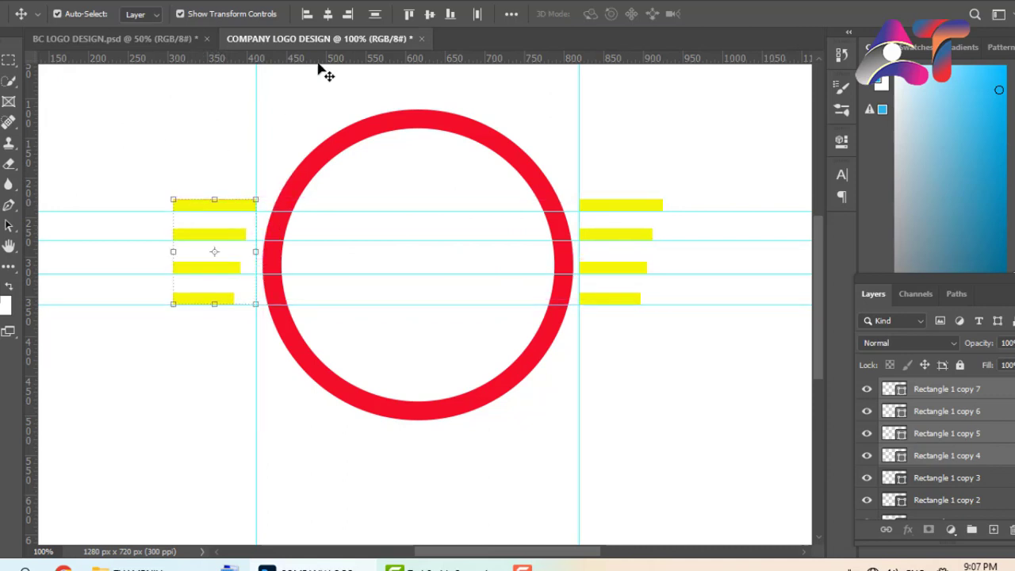
{"action": "left_click", "coordinate": [349, 15]}
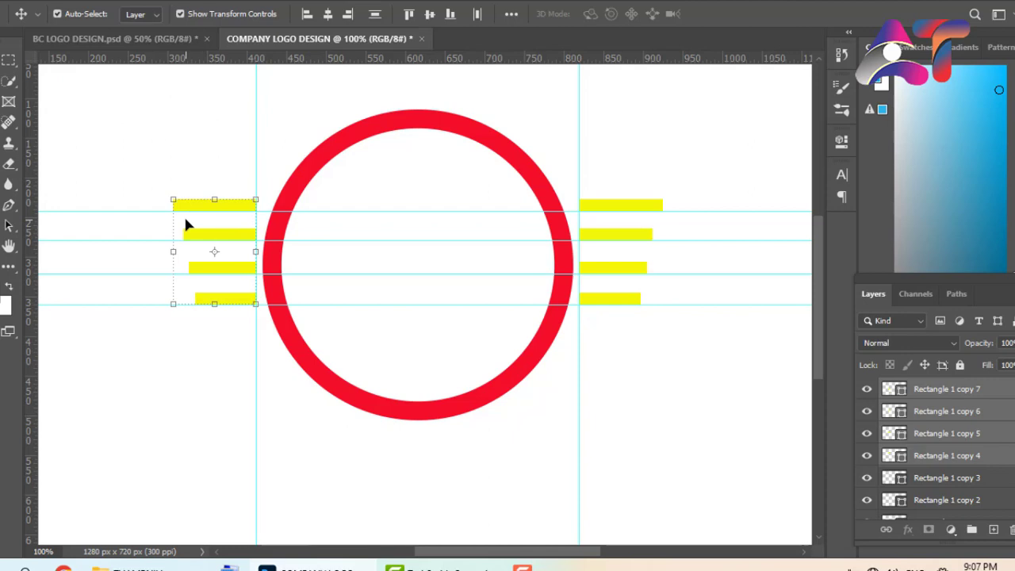
{"action": "left_click", "coordinate": [309, 131]}
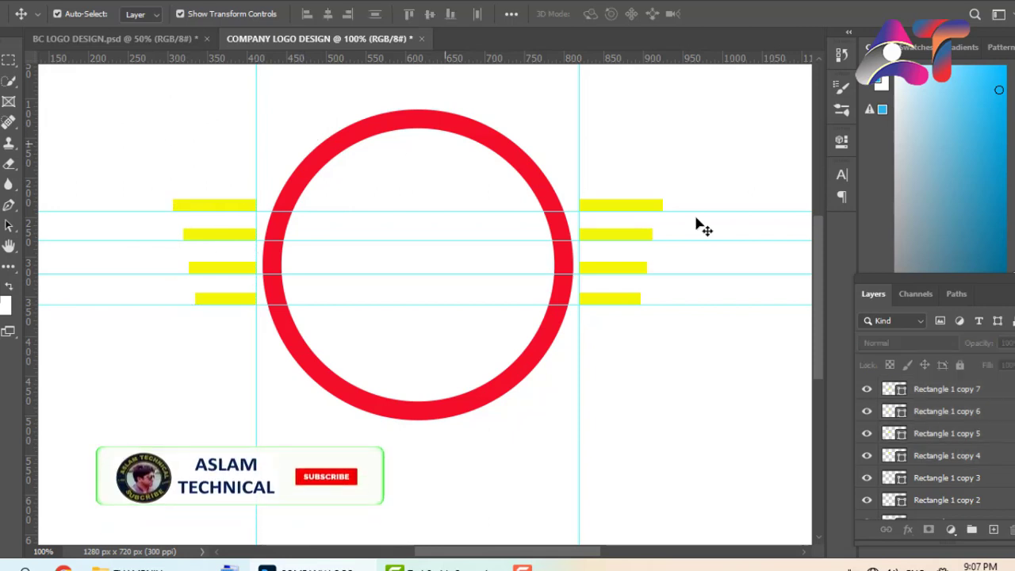
Merge the four yellow bars on the ring's right side into a single shape layer
{"action": "scroll", "coordinate": [935, 444], "scroll_direction": "down", "scroll_amount": 2}
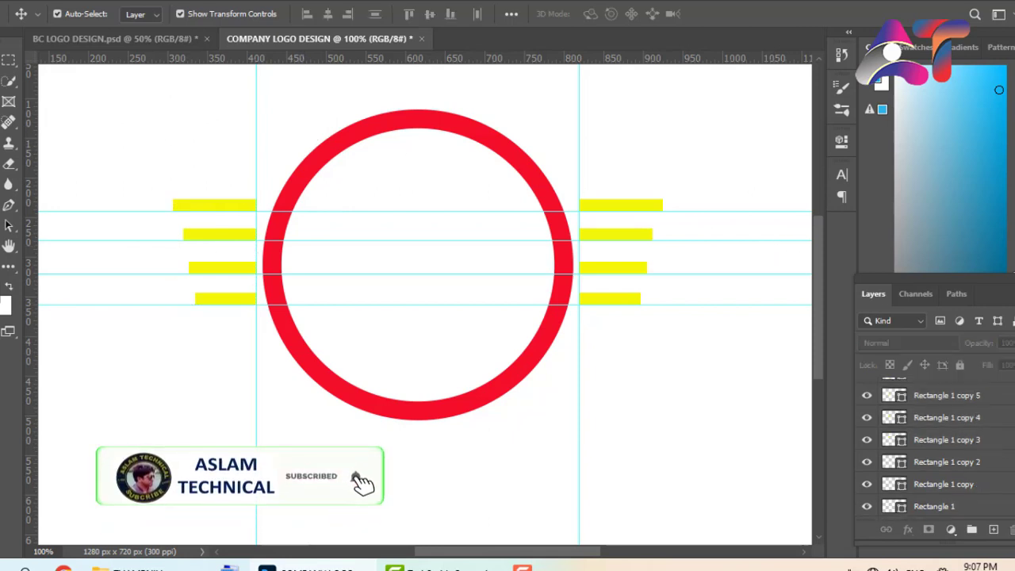
{"action": "scroll", "coordinate": [936, 444], "scroll_direction": "down", "scroll_amount": 2}
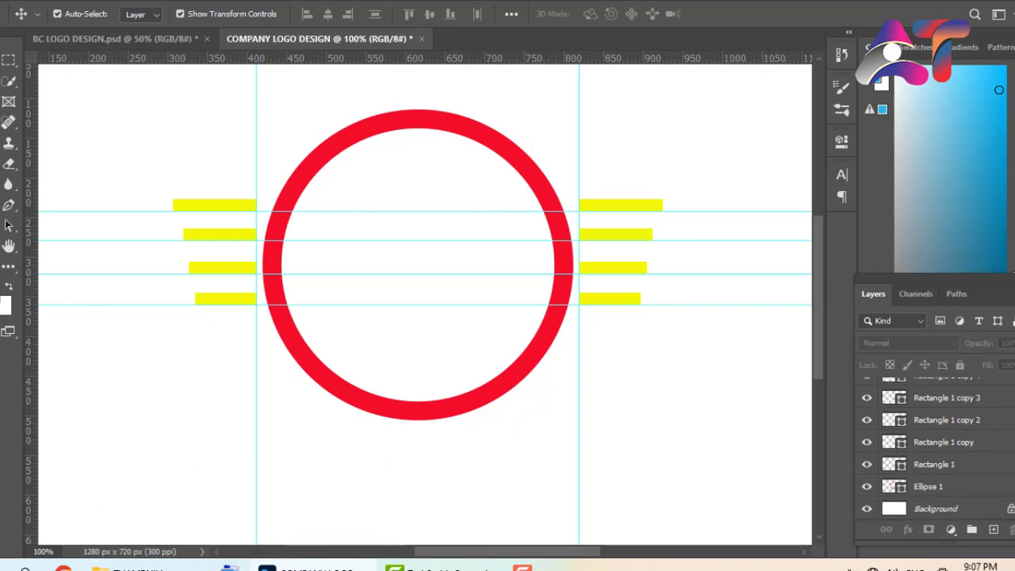
{"action": "left_click", "coordinate": [967, 466]}
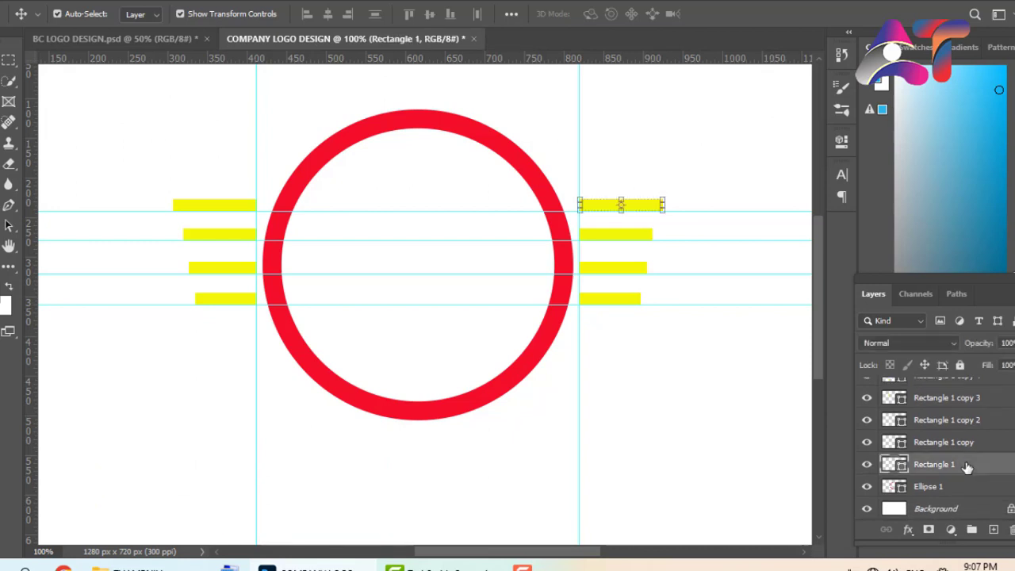
{"action": "key", "text": "shift+Up"}
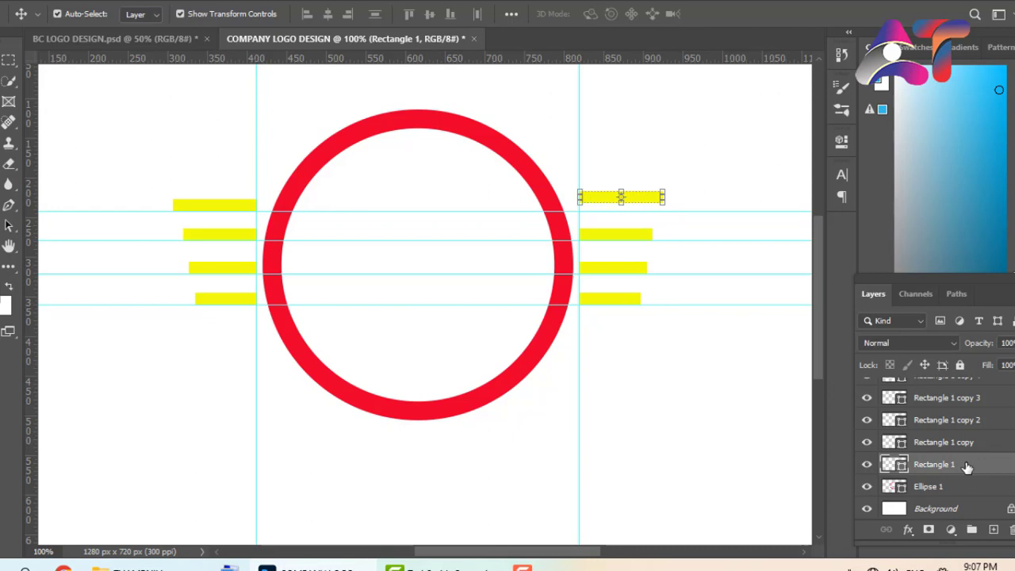
{"action": "key", "text": "shift+Down"}
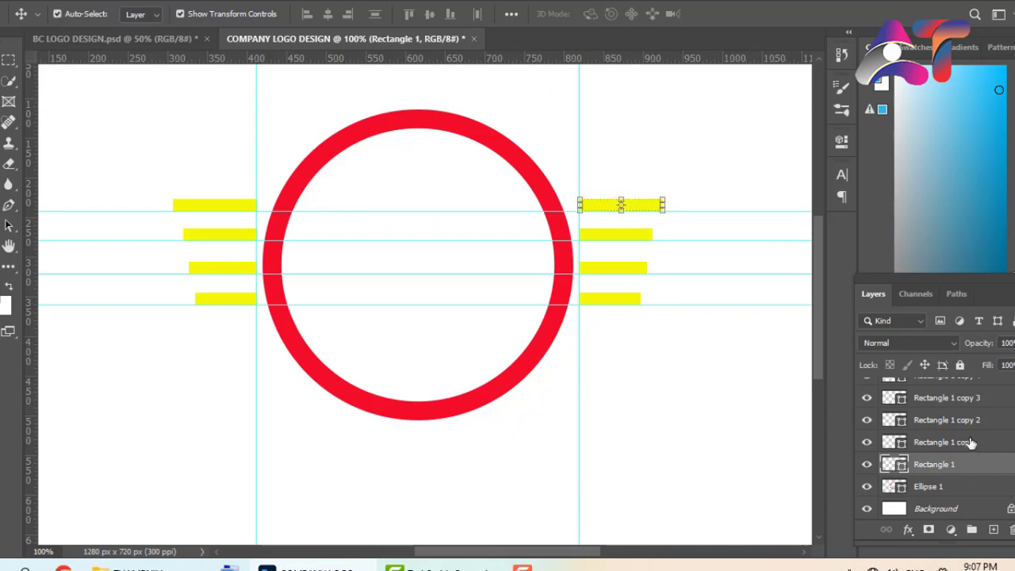
{"action": "left_click", "coordinate": [977, 398], "text": "shift"}
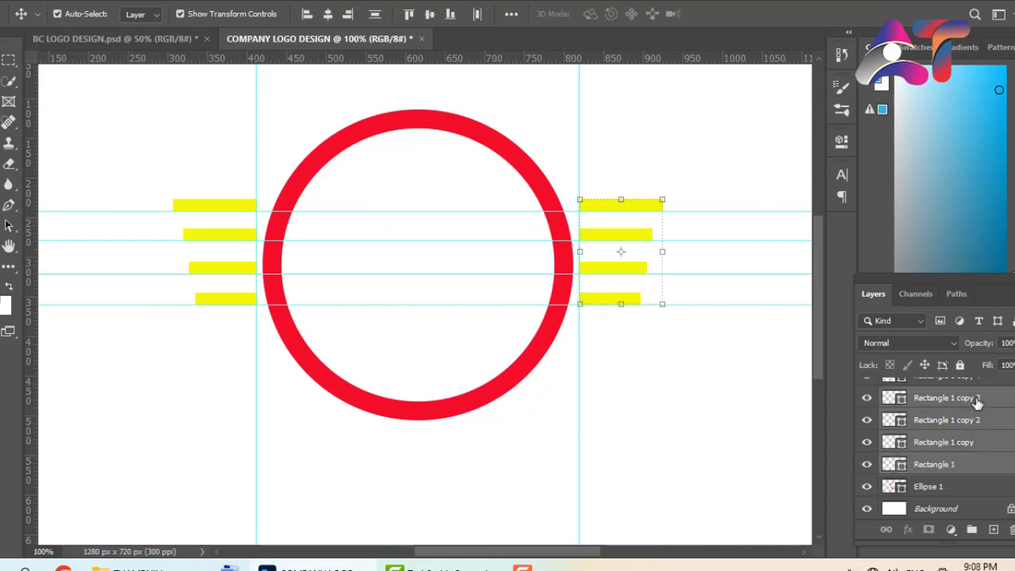
{"action": "right_click", "coordinate": [977, 398]}
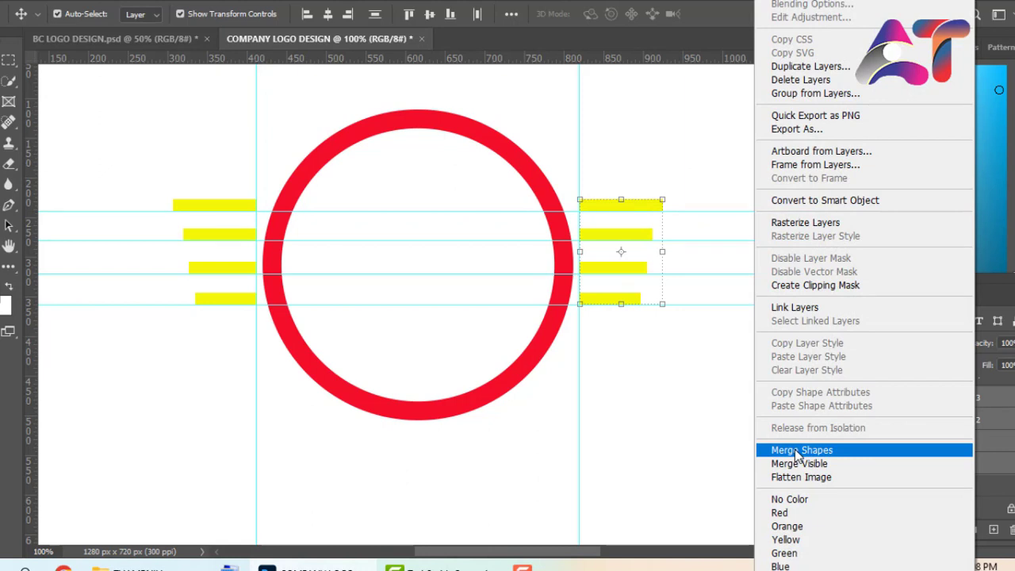
{"action": "left_click", "coordinate": [796, 450]}
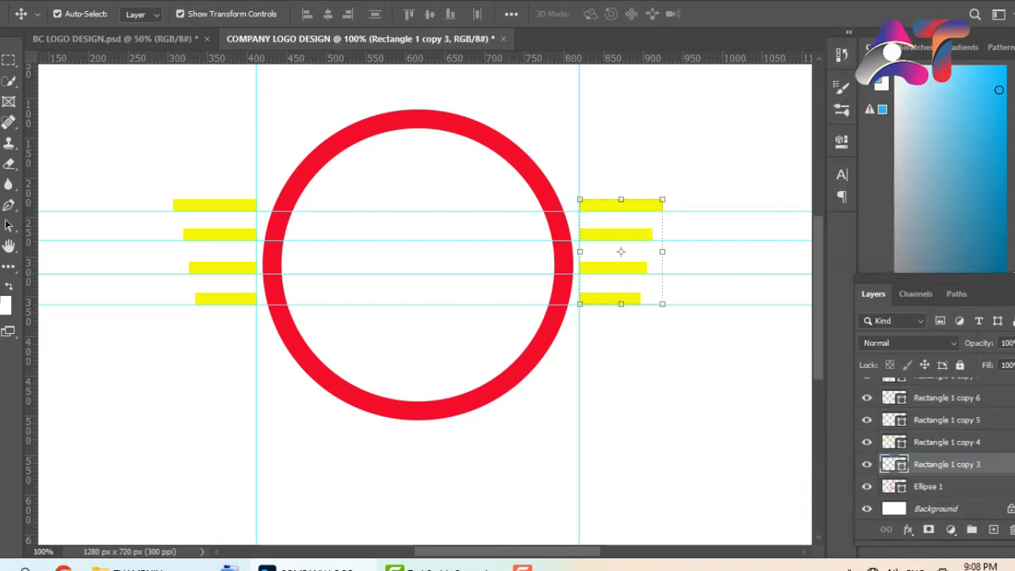
Merge the four yellow bars on the ring's left side into a single shape layer and deselect it
{"action": "scroll", "coordinate": [936, 444], "scroll_direction": "up", "scroll_amount": 1}
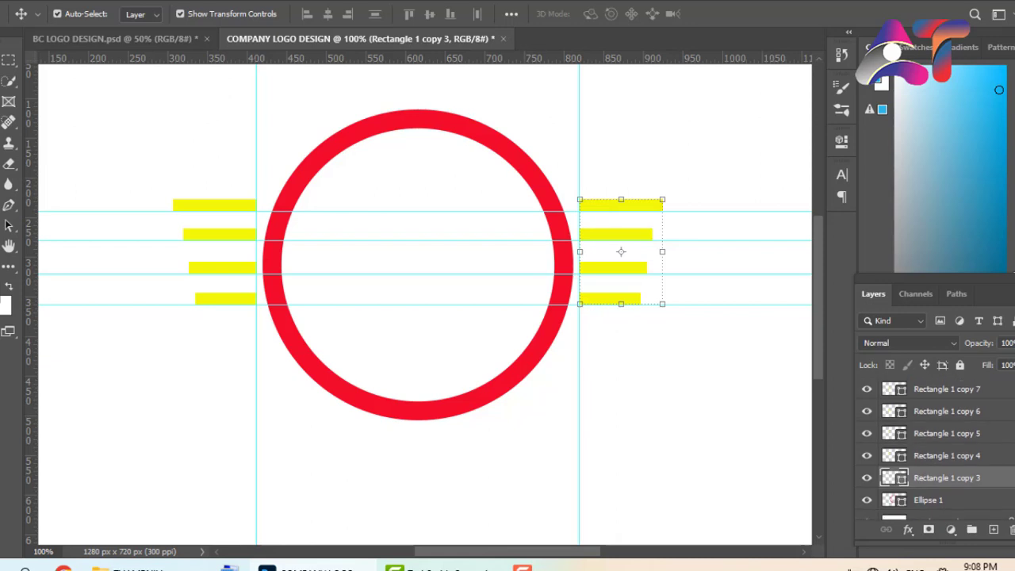
{"action": "left_click", "coordinate": [983, 455]}
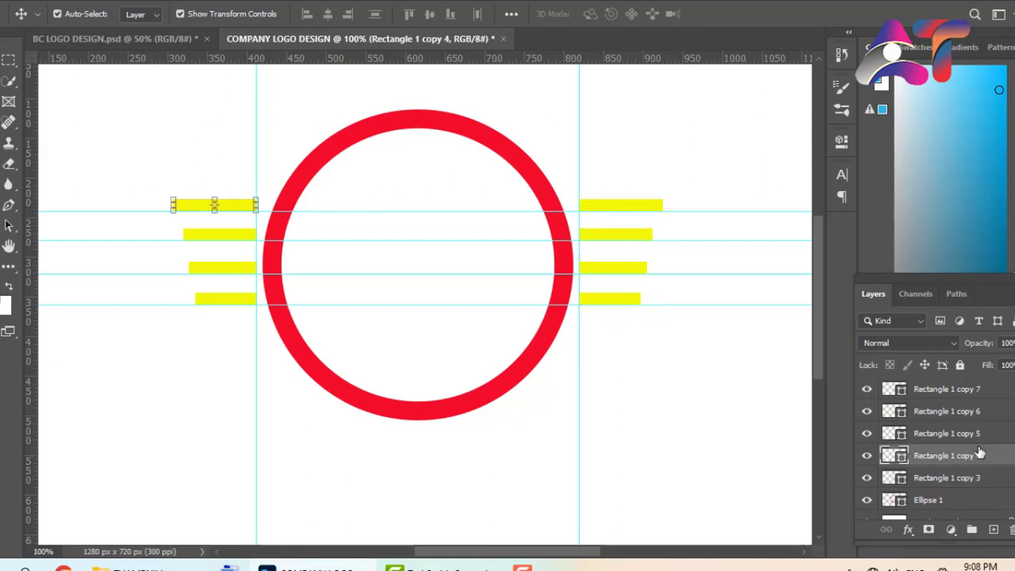
{"action": "left_click", "coordinate": [975, 392], "text": "shift"}
{"action": "right_click", "coordinate": [972, 393]}
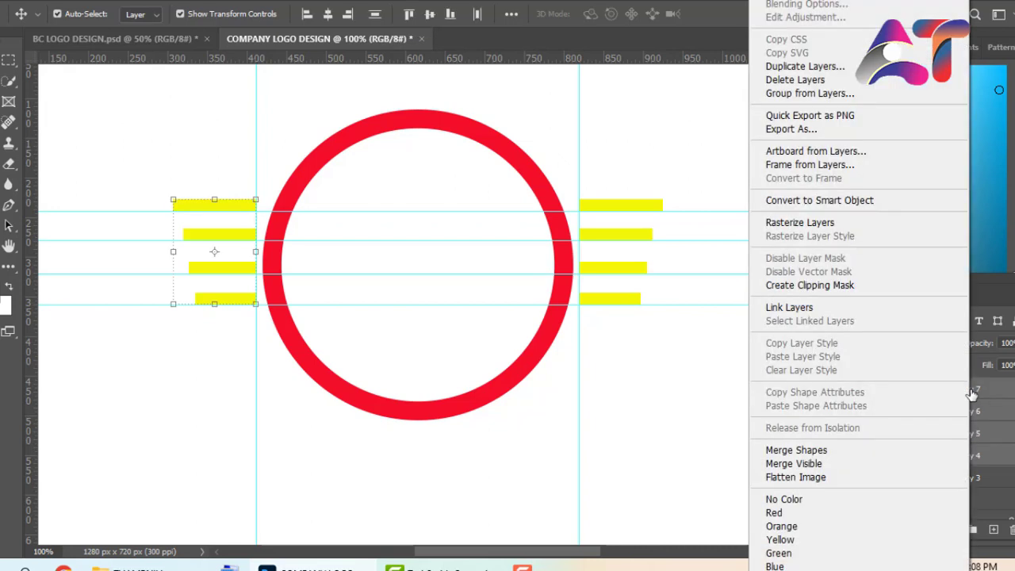
{"action": "left_click", "coordinate": [813, 449]}
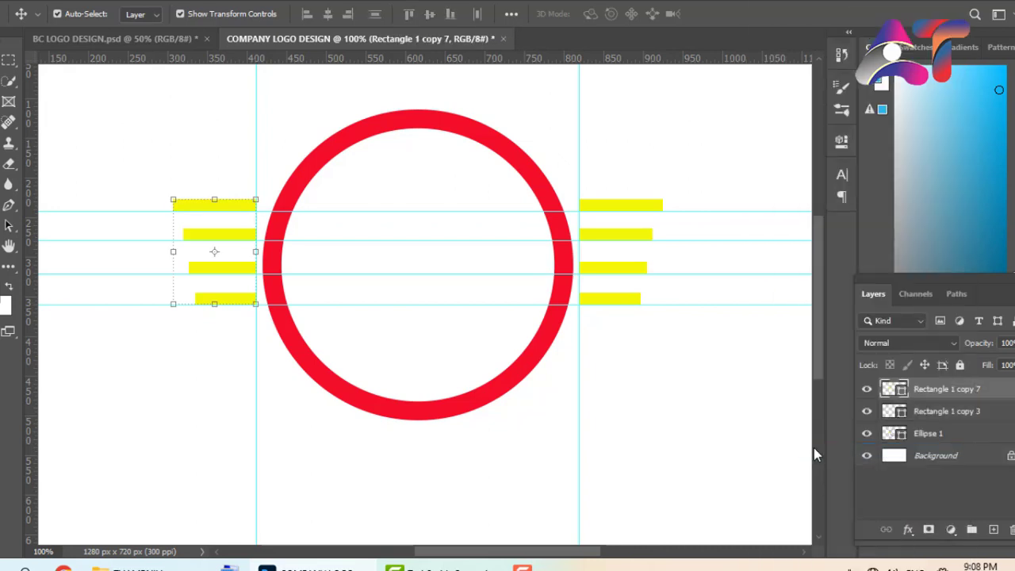
{"action": "left_click", "coordinate": [731, 133]}
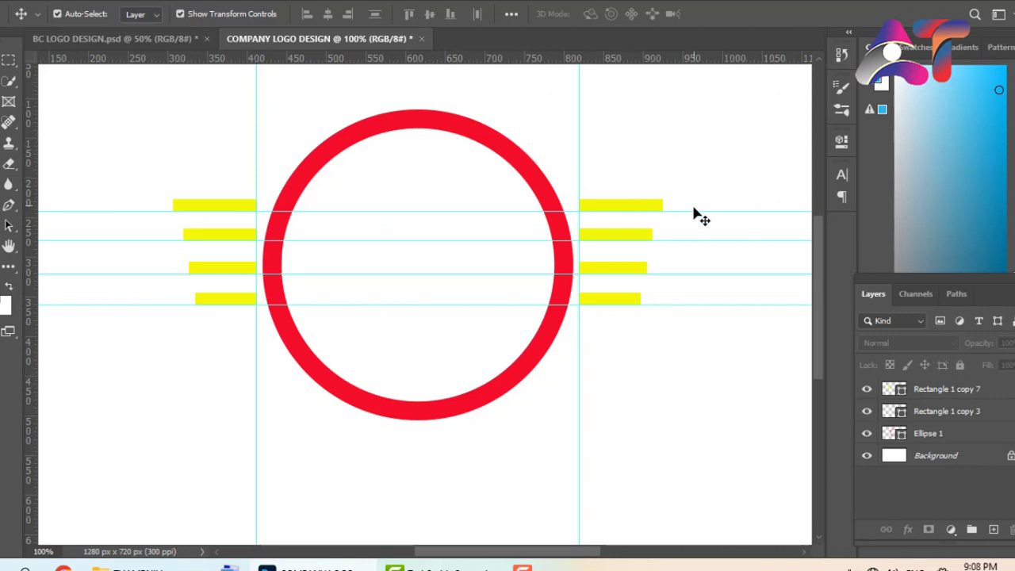
Remove all four horizontal guides and both vertical guides from the canvas
{"action": "left_click_drag", "start_coordinate": [693, 210], "coordinate": [673, 34]}
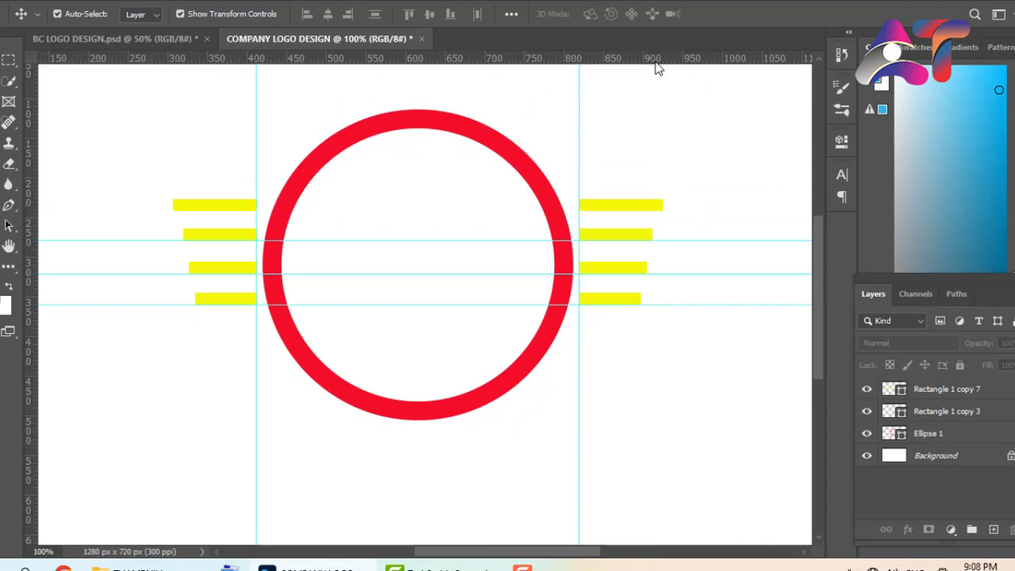
{"action": "left_click_drag", "start_coordinate": [700, 240], "coordinate": [650, 54]}
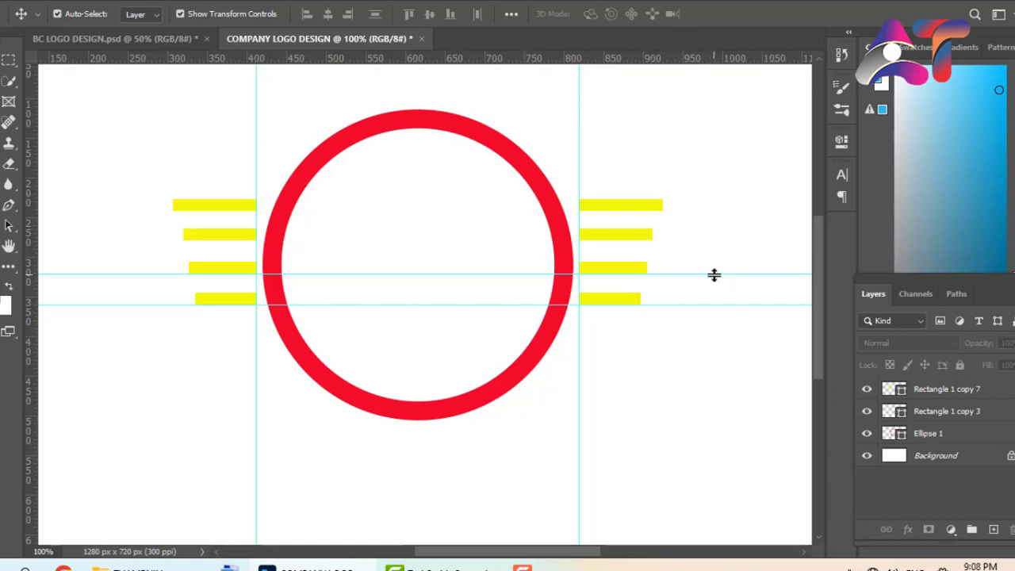
{"action": "left_click_drag", "start_coordinate": [715, 274], "coordinate": [660, 50]}
{"action": "left_click_drag", "start_coordinate": [724, 303], "coordinate": [653, 52]}
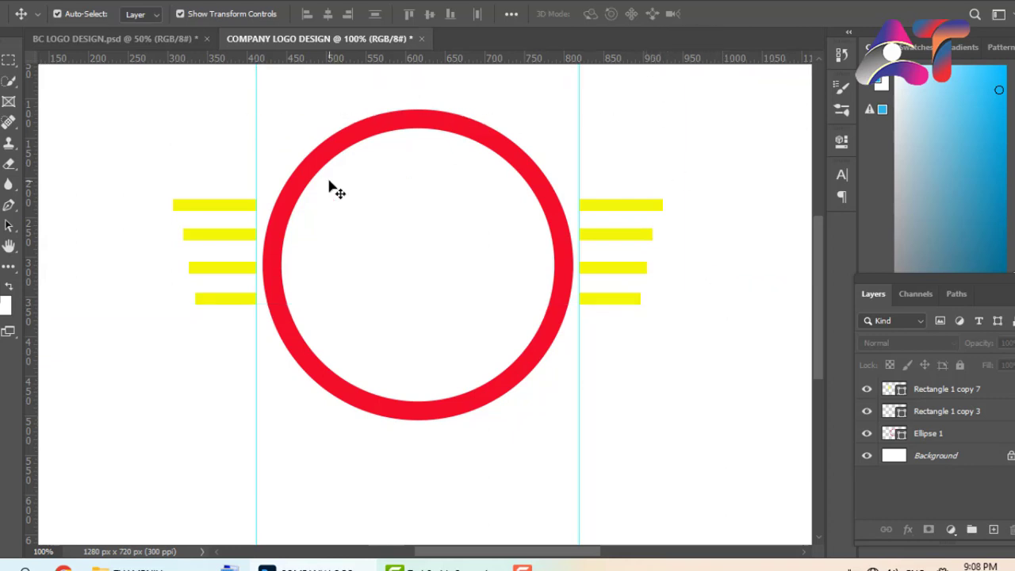
{"action": "left_click_drag", "start_coordinate": [257, 161], "coordinate": [20, 147]}
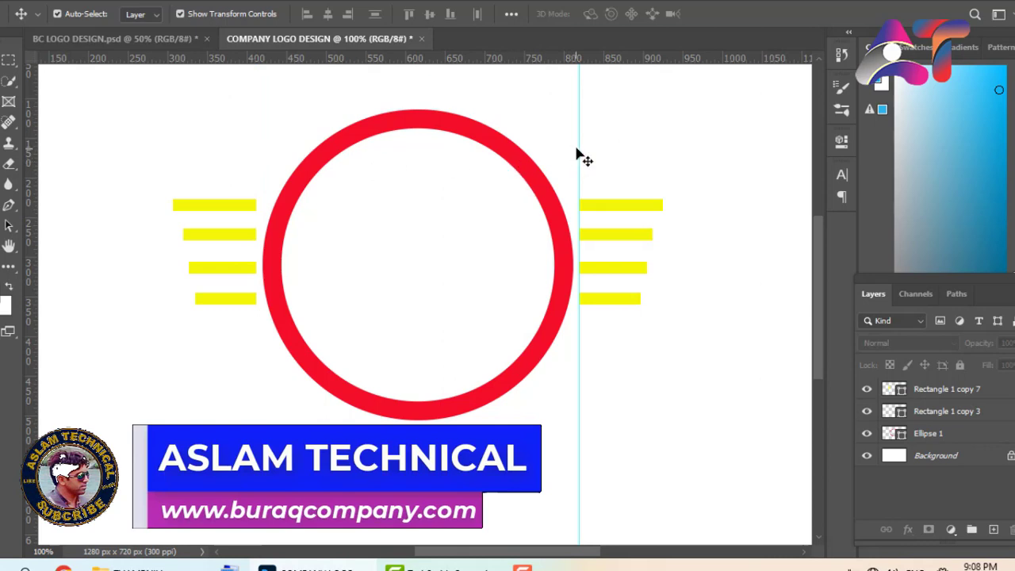
{"action": "left_click_drag", "start_coordinate": [579, 150], "coordinate": [30, 159]}
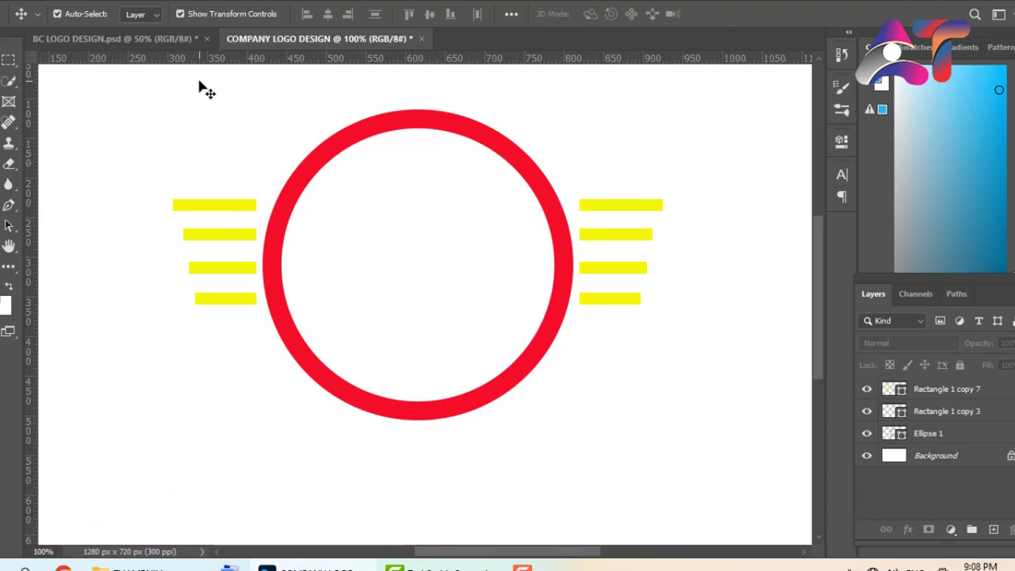
Copy the C and B letter layers together from BC LOGO DESIGN.psd into the COMPANY LOGO DESIGN document, over the ring
{"action": "left_click", "coordinate": [157, 39]}
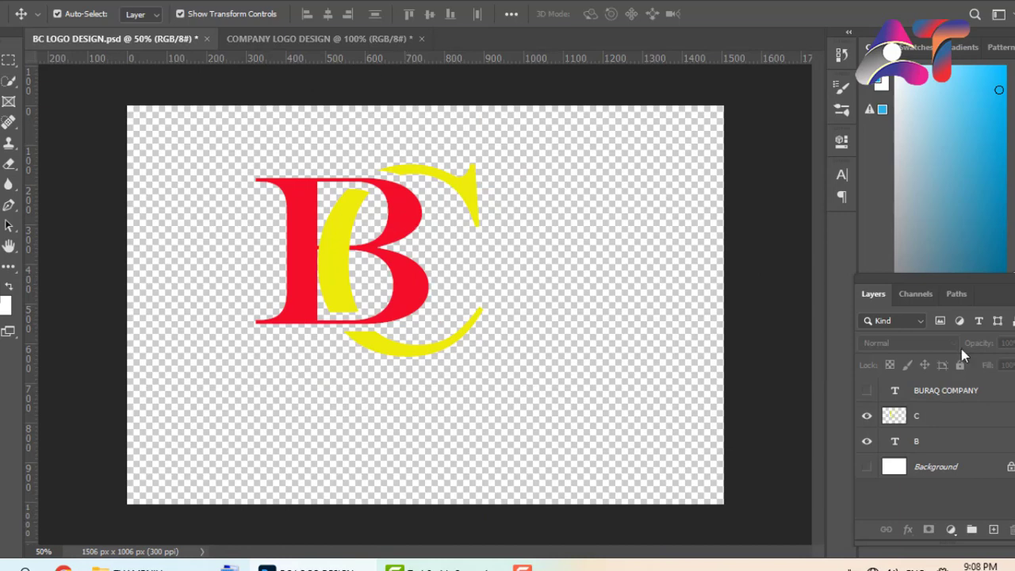
{"action": "left_click", "coordinate": [981, 416]}
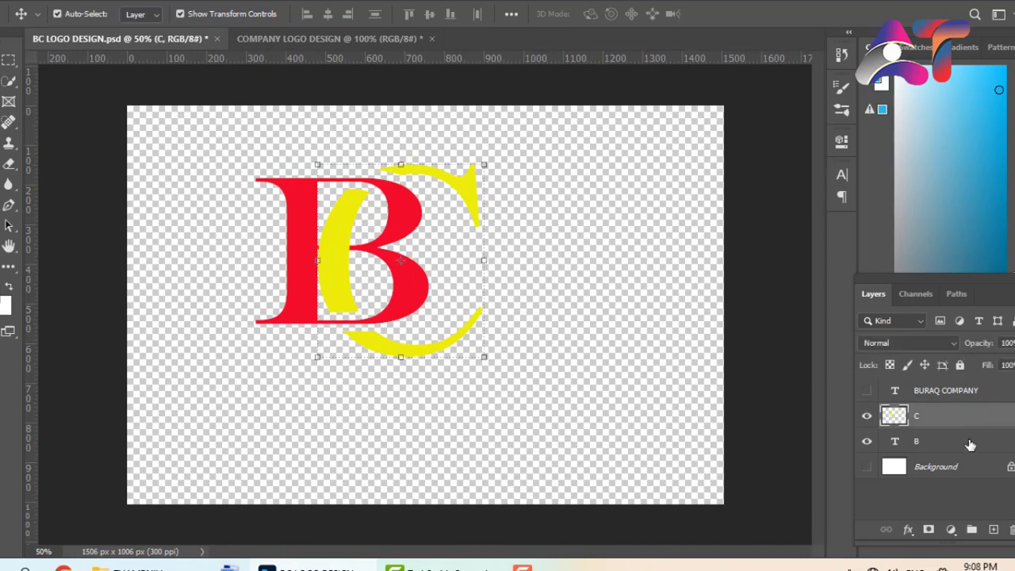
{"action": "left_click", "coordinate": [969, 444], "text": "shift"}
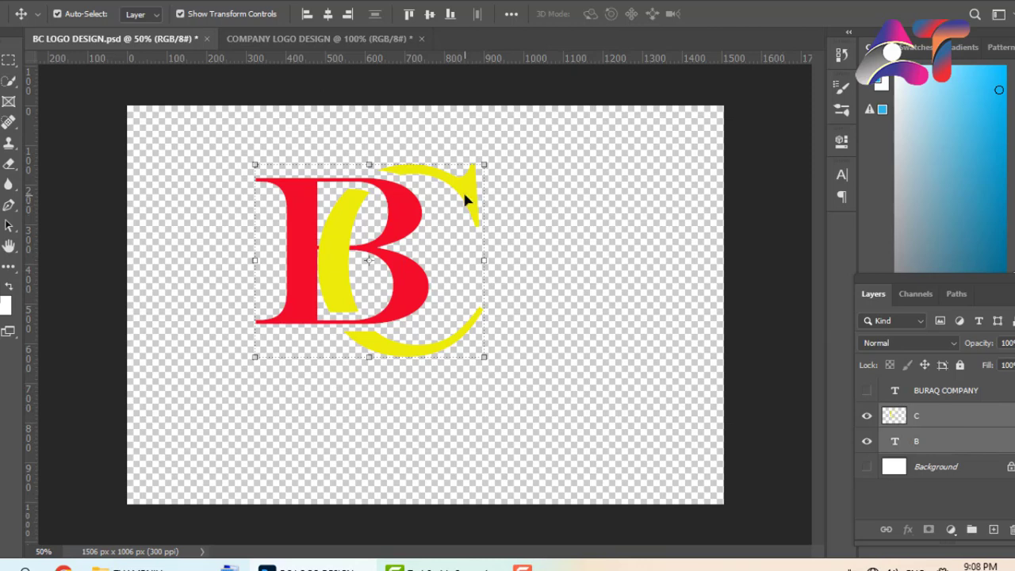
{"action": "left_click_drag", "start_coordinate": [466, 199], "coordinate": [453, 225]}
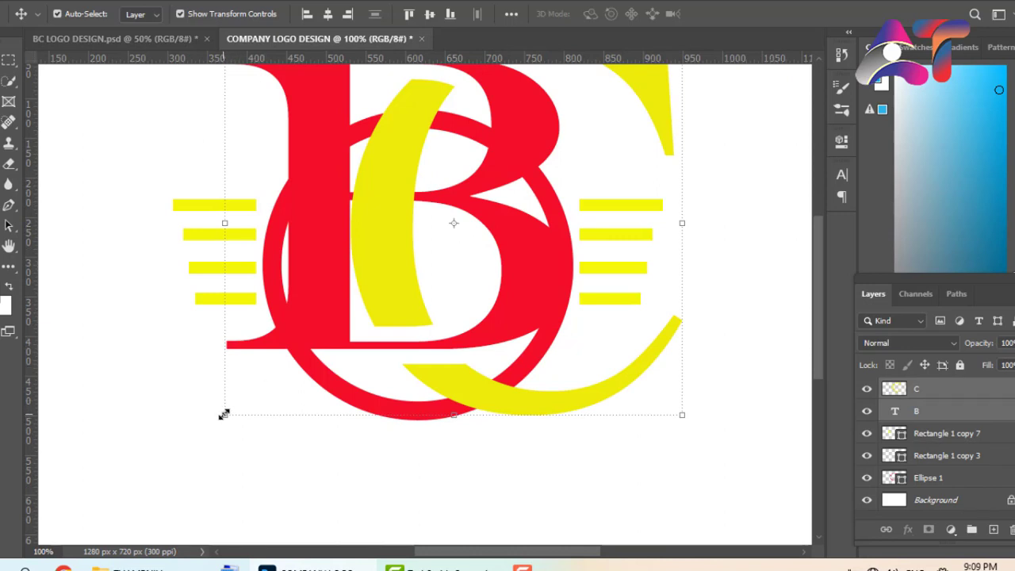
Scale the B and C letters proportionally to about 42.56% and centre them inside the red ring
{"action": "left_click_drag", "start_coordinate": [224, 415], "coordinate": [345, 292]}
{"action": "left_click_drag", "start_coordinate": [424, 234], "coordinate": [341, 336]}
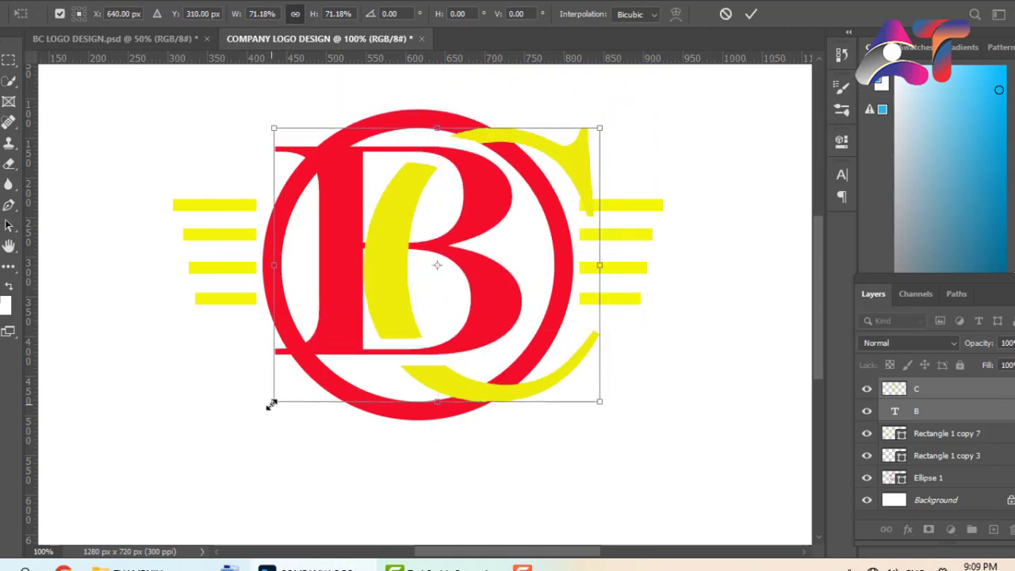
{"action": "left_click_drag", "start_coordinate": [271, 405], "coordinate": [384, 311]}
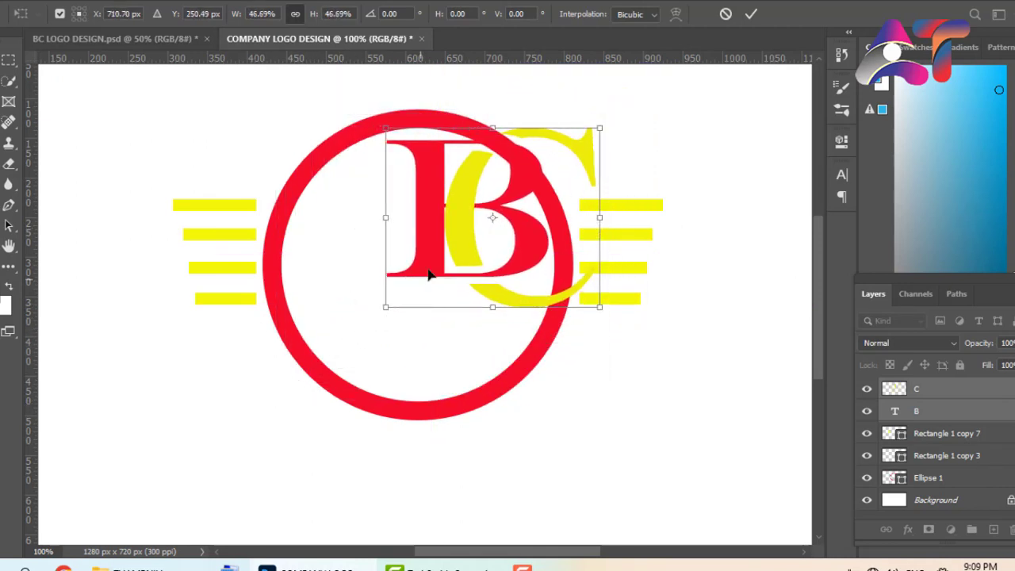
{"action": "left_click_drag", "start_coordinate": [436, 267], "coordinate": [361, 315]}
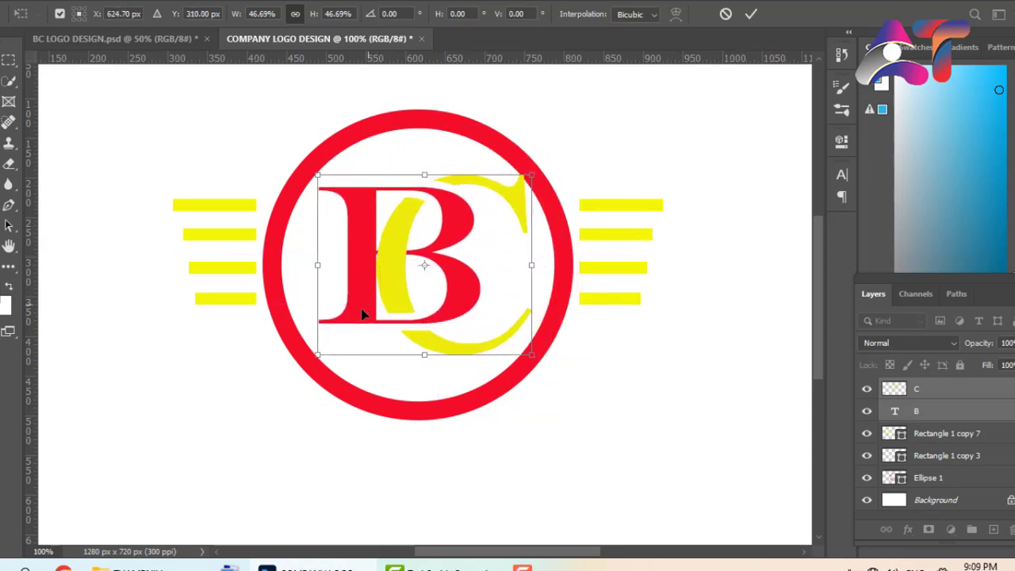
{"action": "left_click_drag", "start_coordinate": [318, 355], "coordinate": [336, 339]}
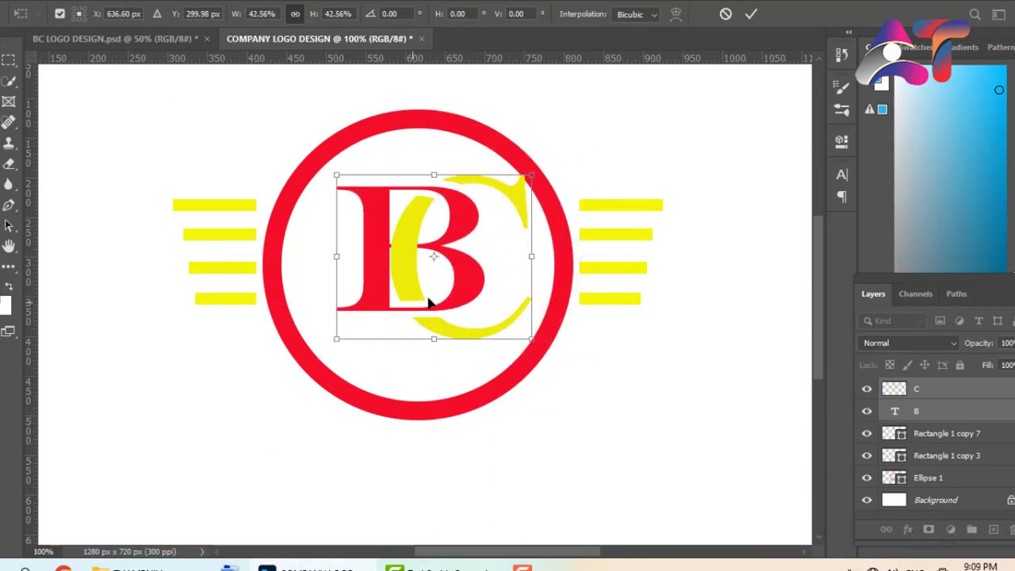
{"action": "left_click_drag", "start_coordinate": [464, 291], "coordinate": [453, 296]}
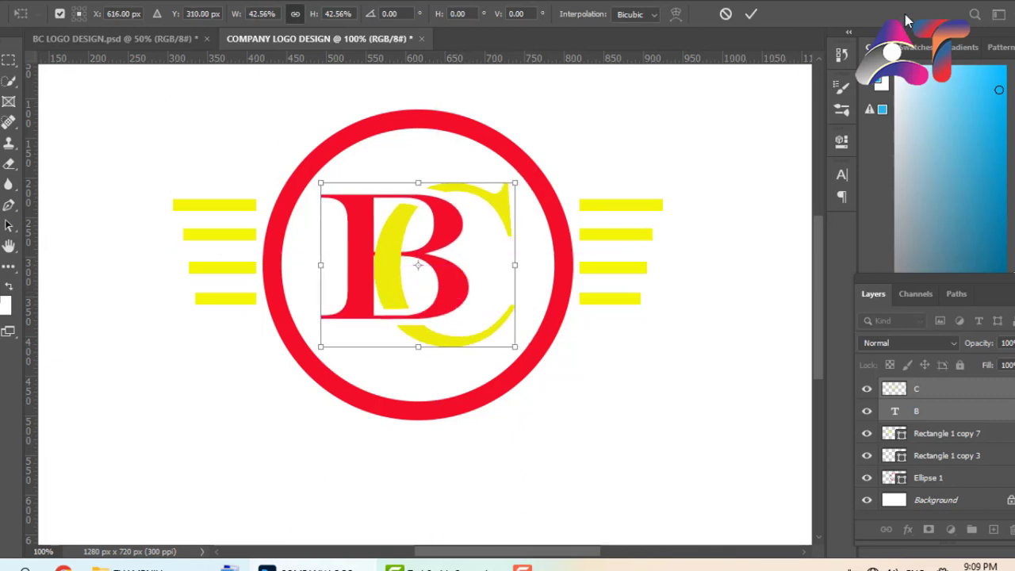
{"action": "left_click", "coordinate": [756, 17]}
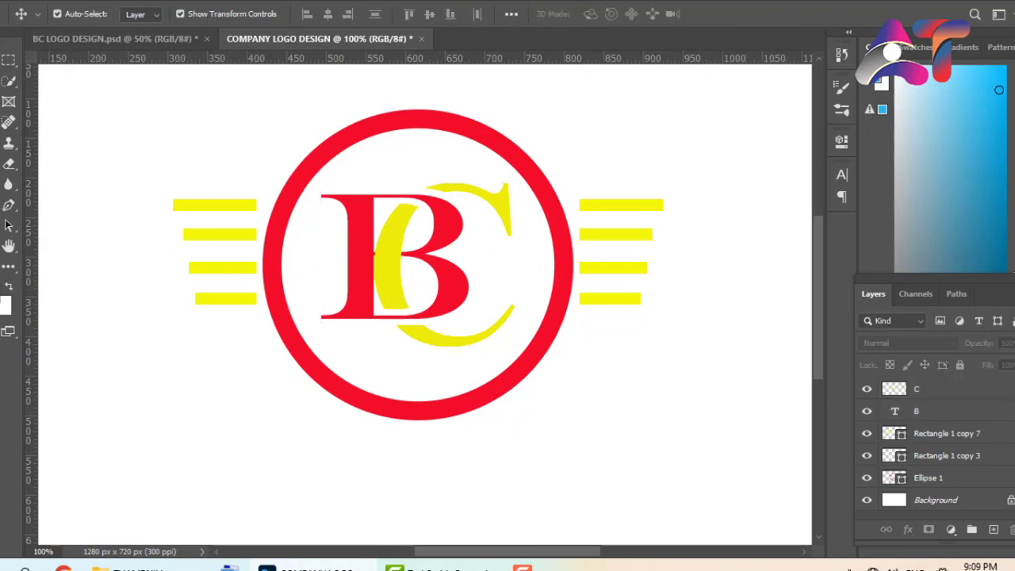
Add the text "BURAQ COMPANY" in Engravers MT Regular at 26.67 pt across the bottom of the red ring
{"action": "key", "text": "t"}
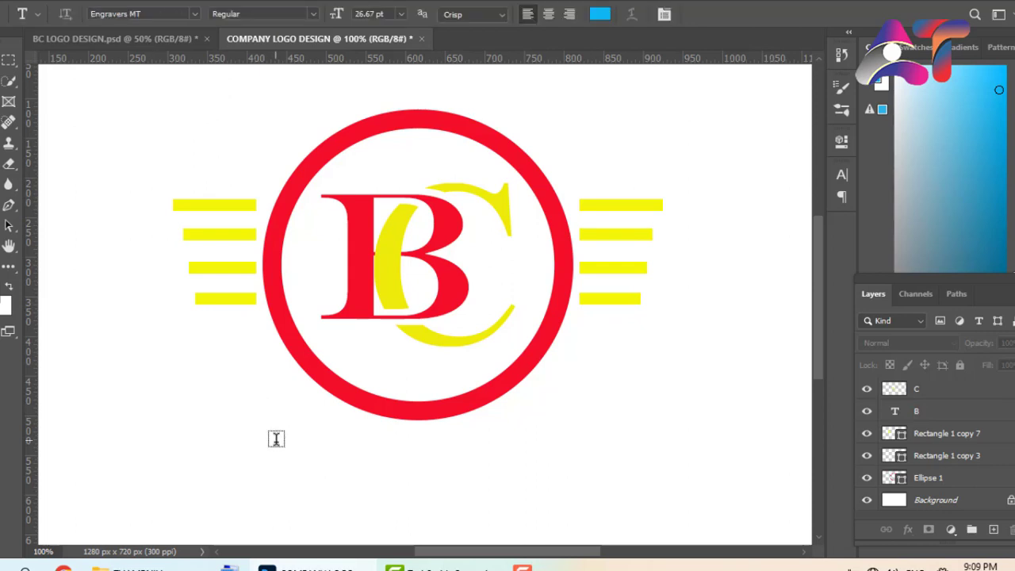
{"action": "left_click", "coordinate": [275, 439]}
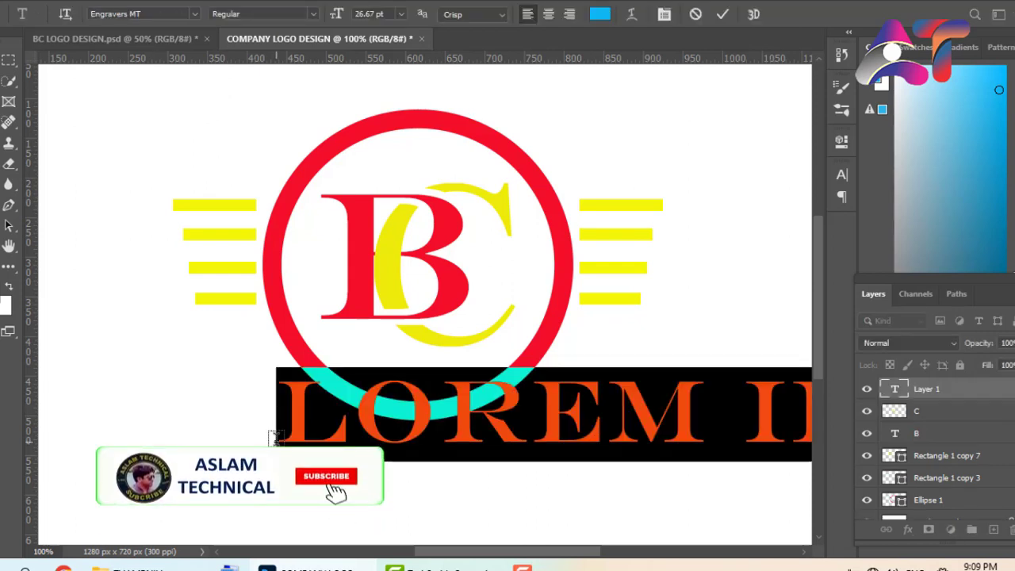
{"action": "type", "text": "BUR"}
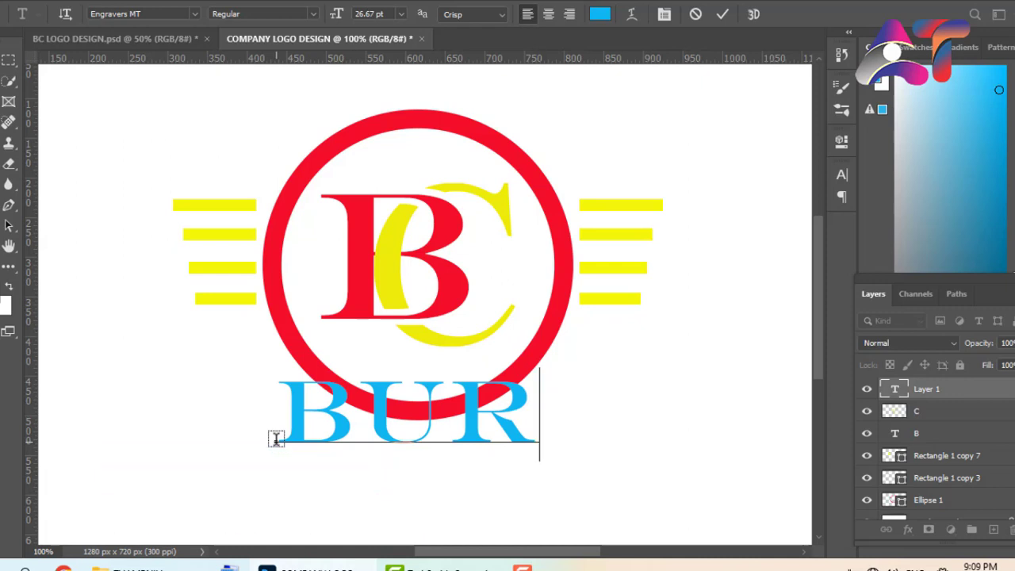
{"action": "type", "text": "AQ"}
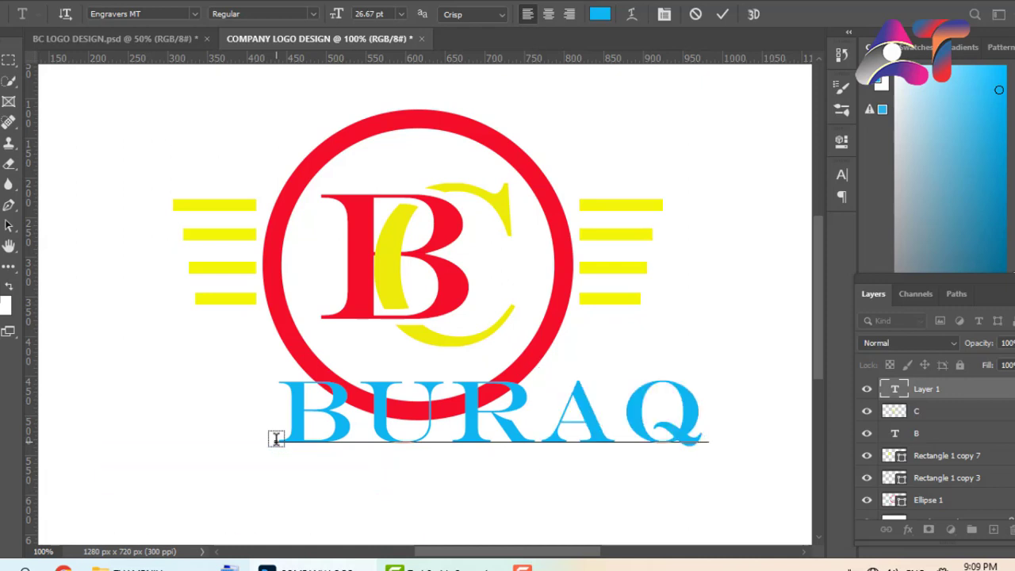
{"action": "type", "text": " C"}
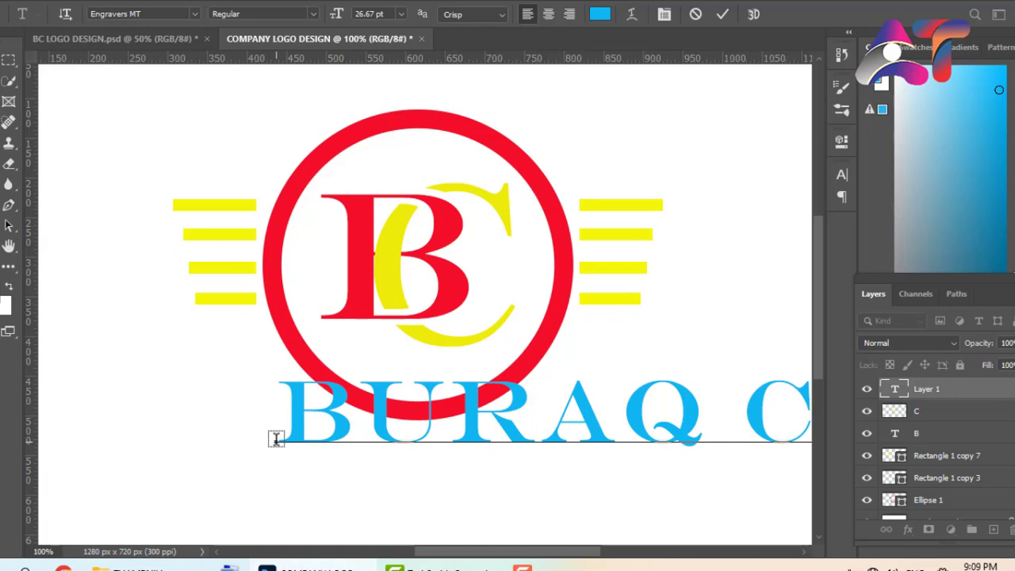
{"action": "left_click", "coordinate": [722, 15]}
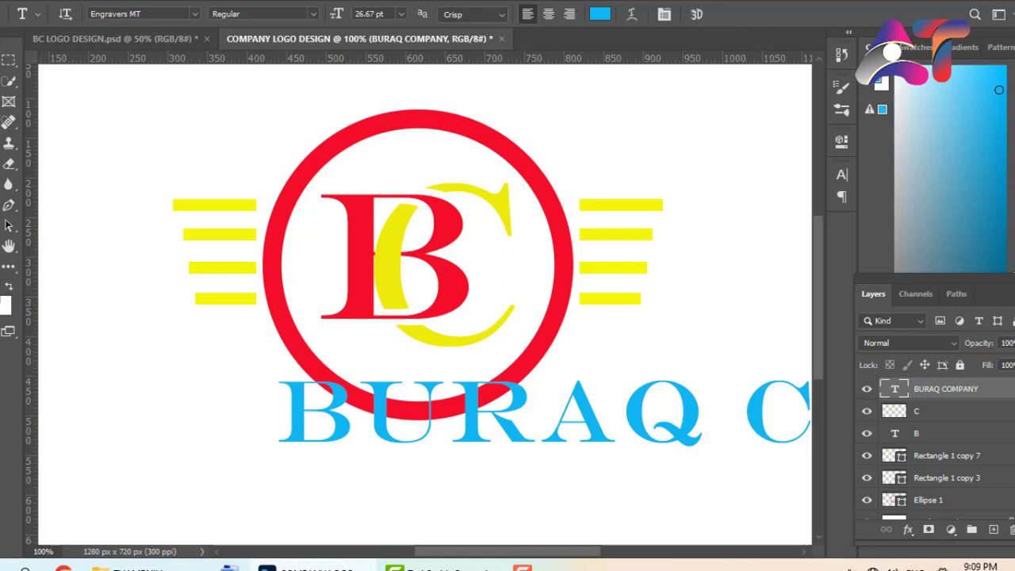
Scale the BURAQ COMPANY text proportionally to about 43.13% and place it just below the red ring
{"action": "key", "text": "v"}
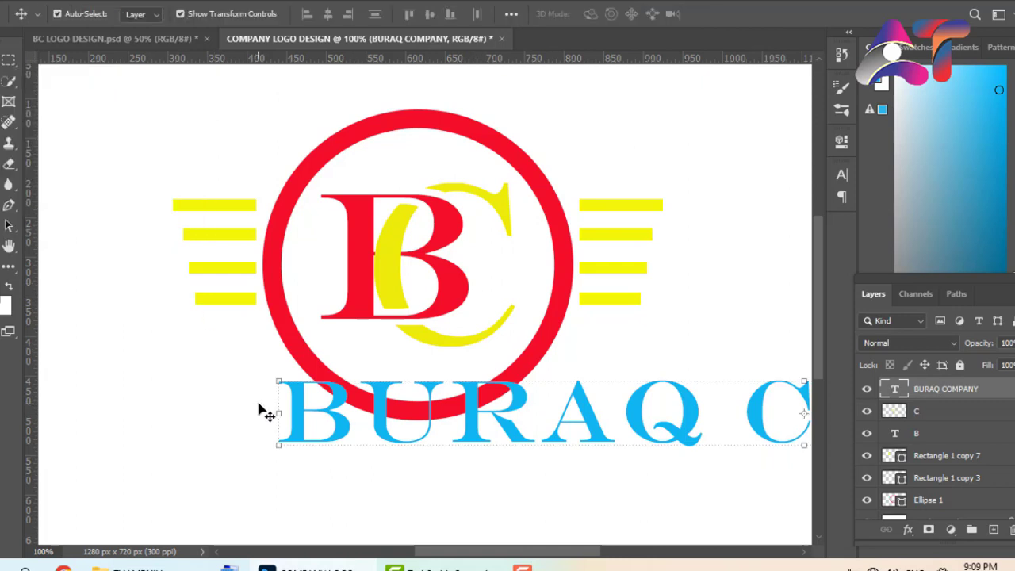
{"action": "left_click_drag", "start_coordinate": [279, 413], "coordinate": [482, 413]}
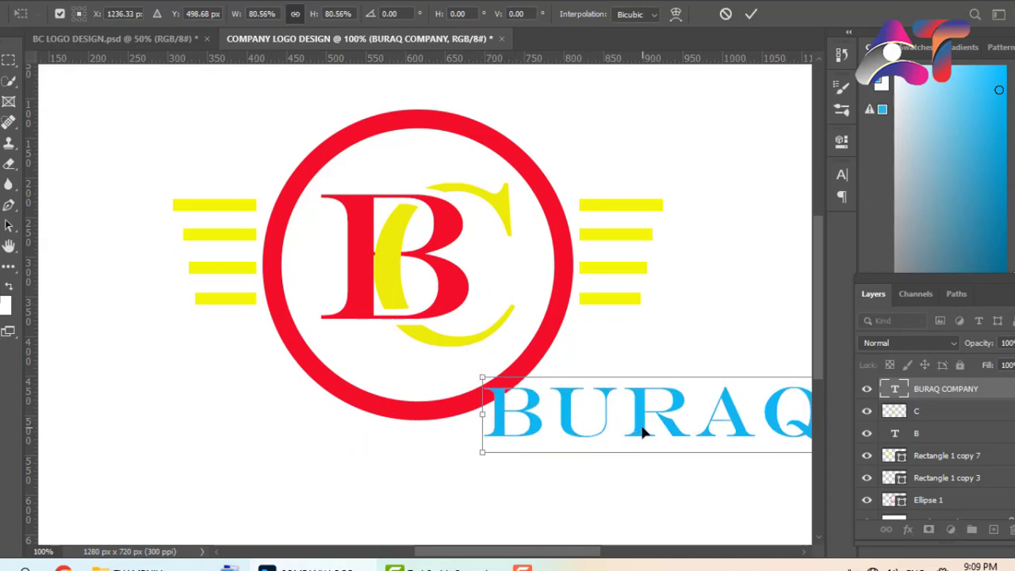
{"action": "left_click_drag", "start_coordinate": [644, 432], "coordinate": [335, 445]}
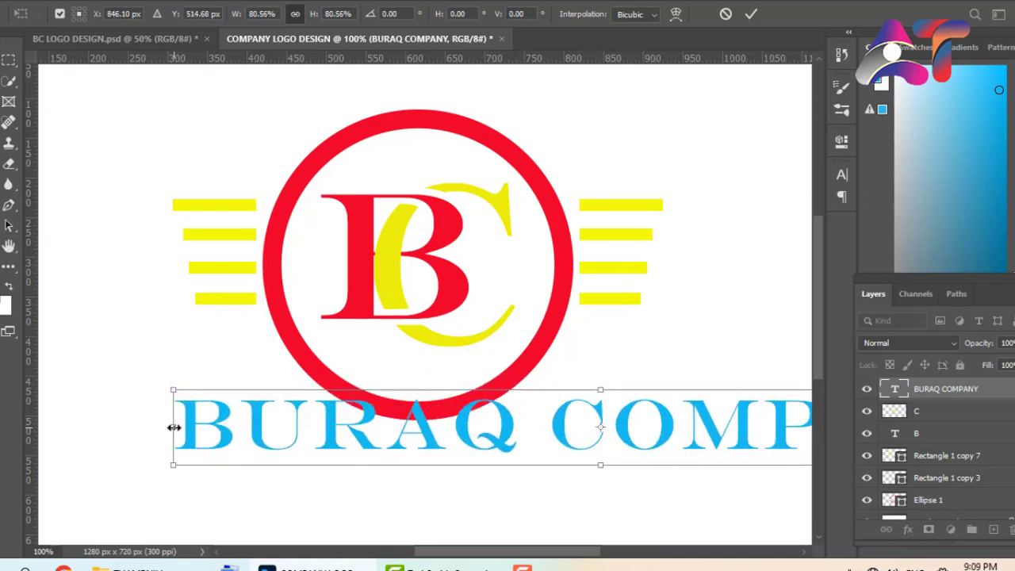
{"action": "left_click_drag", "start_coordinate": [174, 427], "coordinate": [418, 426]}
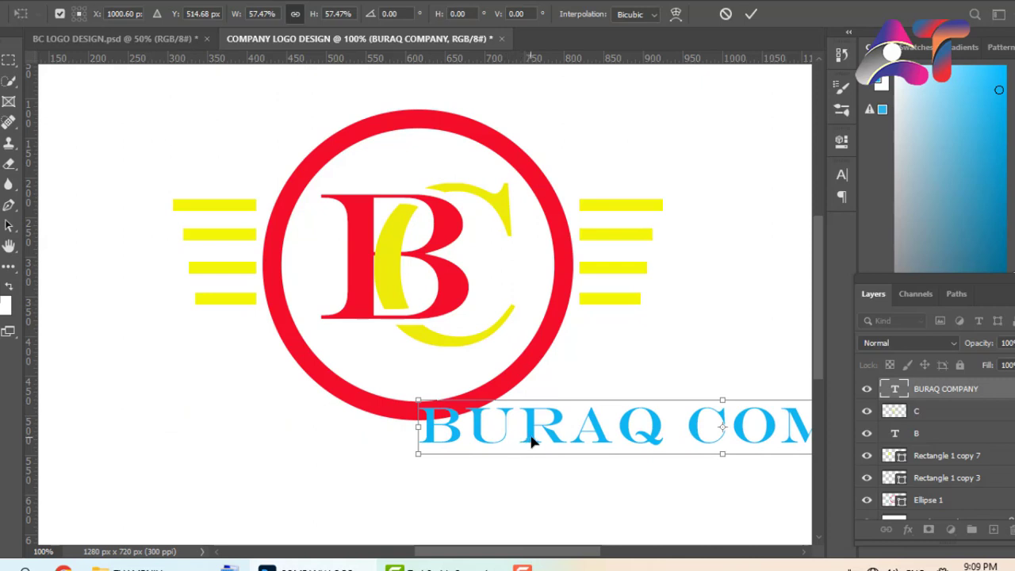
{"action": "left_click_drag", "start_coordinate": [531, 441], "coordinate": [290, 452]}
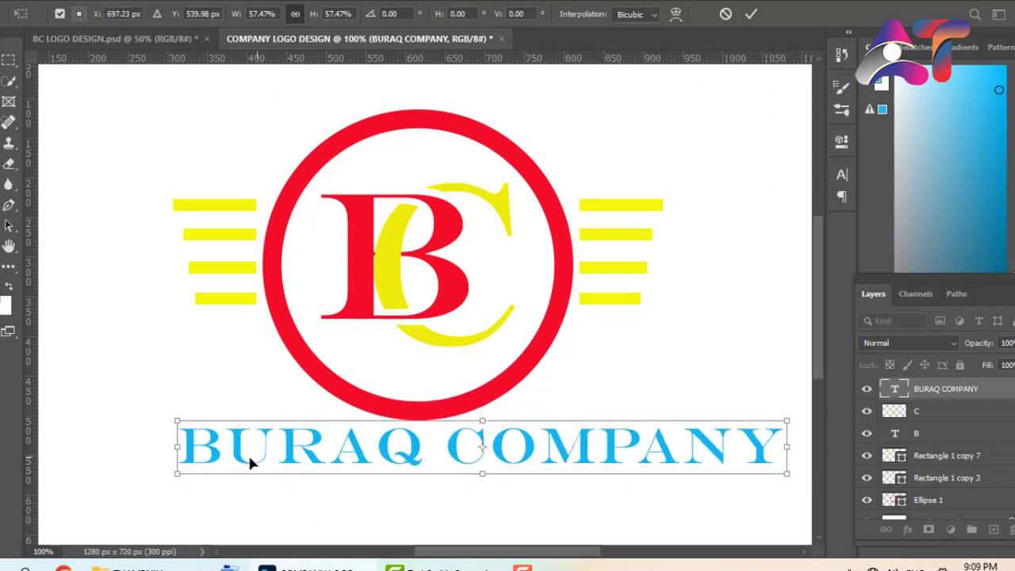
{"action": "left_click_drag", "start_coordinate": [176, 446], "coordinate": [329, 446]}
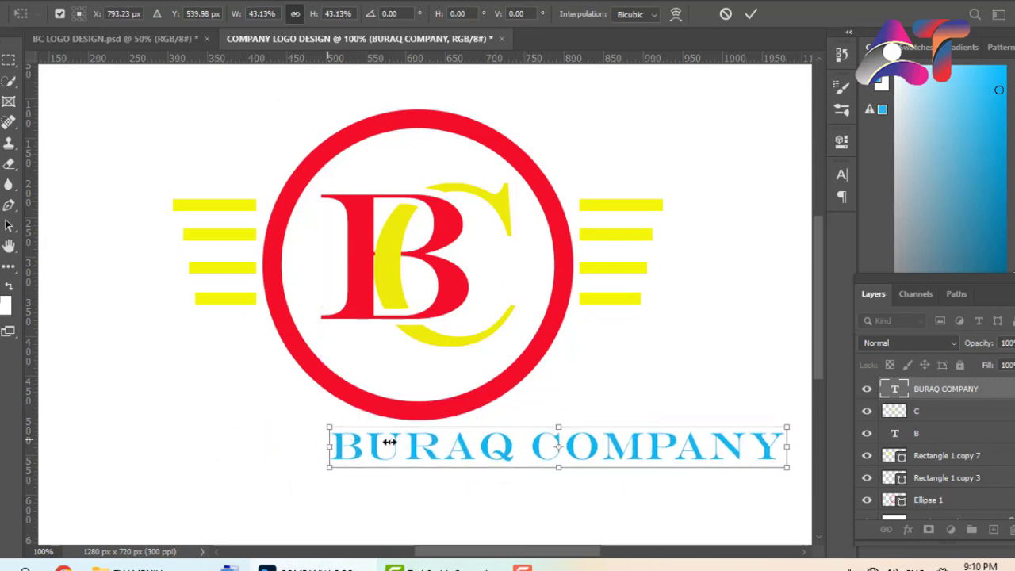
{"action": "left_click_drag", "start_coordinate": [498, 461], "coordinate": [397, 461]}
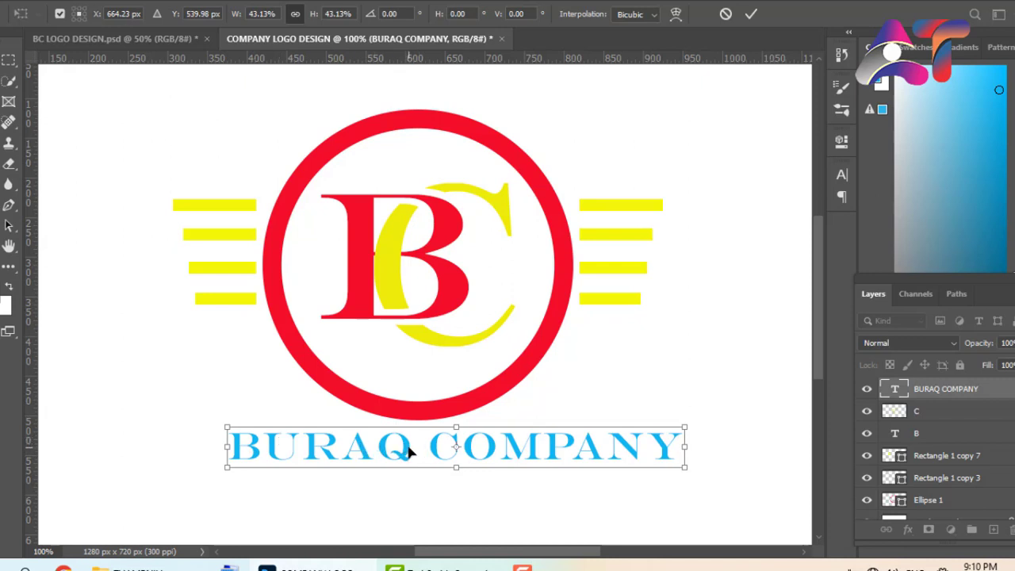
{"action": "left_click_drag", "start_coordinate": [400, 450], "coordinate": [394, 453]}
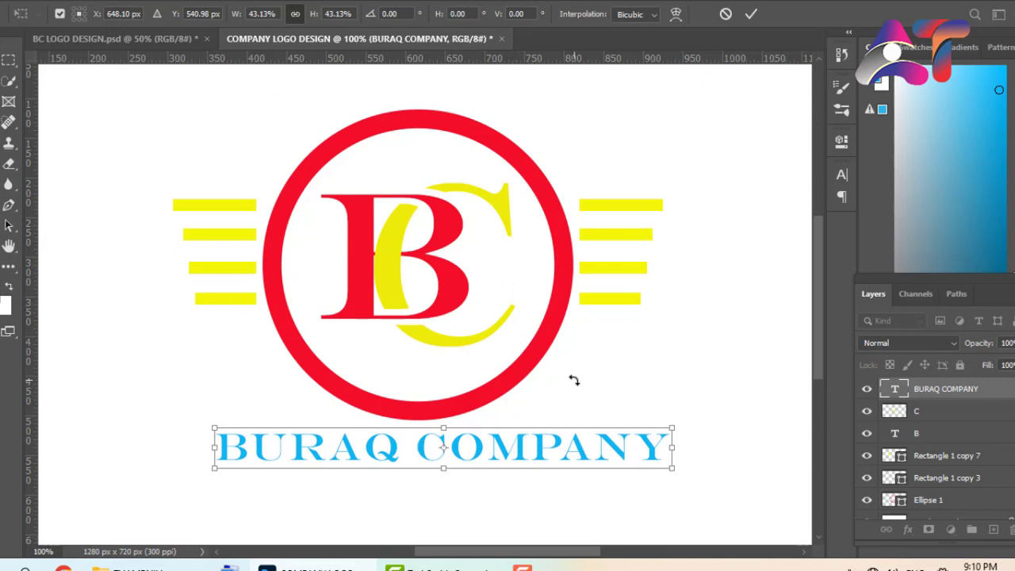
{"action": "key", "text": "Return"}
Recolour the word BURAQ to red f20f2a
{"action": "double_click", "coordinate": [396, 450]}
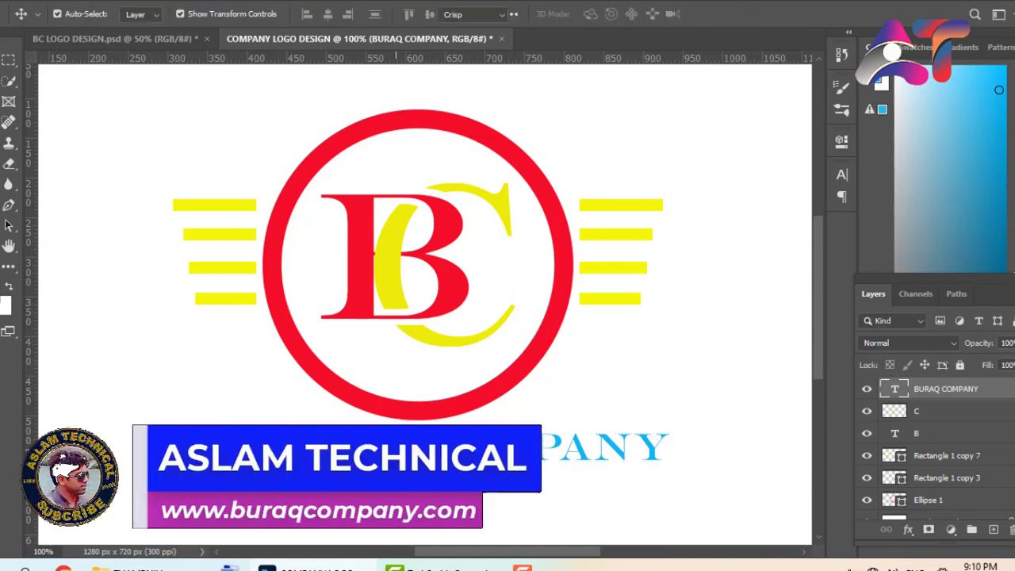
{"action": "key", "text": "ctrl+h"}
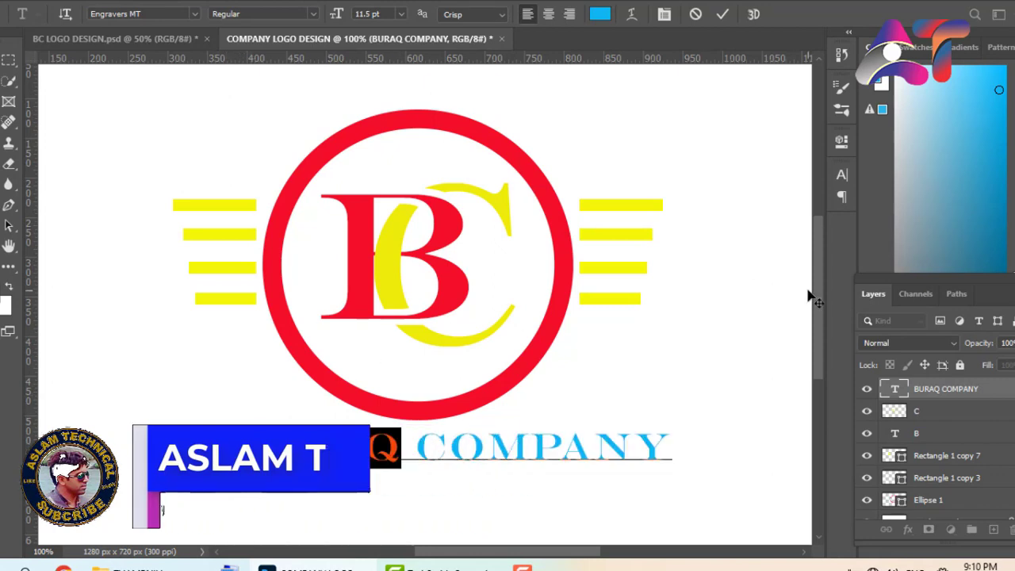
{"action": "left_click", "coordinate": [842, 176]}
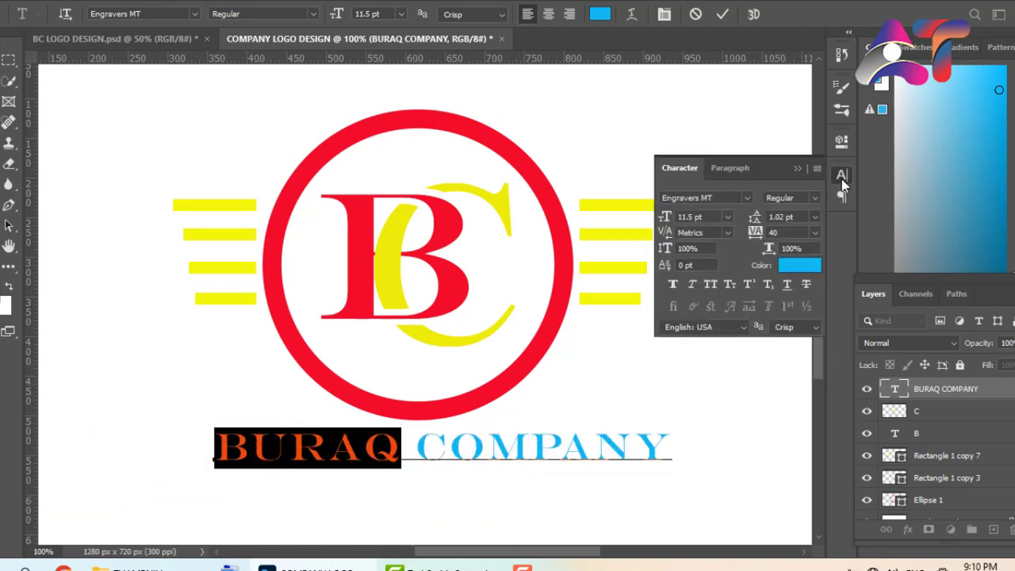
{"action": "left_click", "coordinate": [799, 266]}
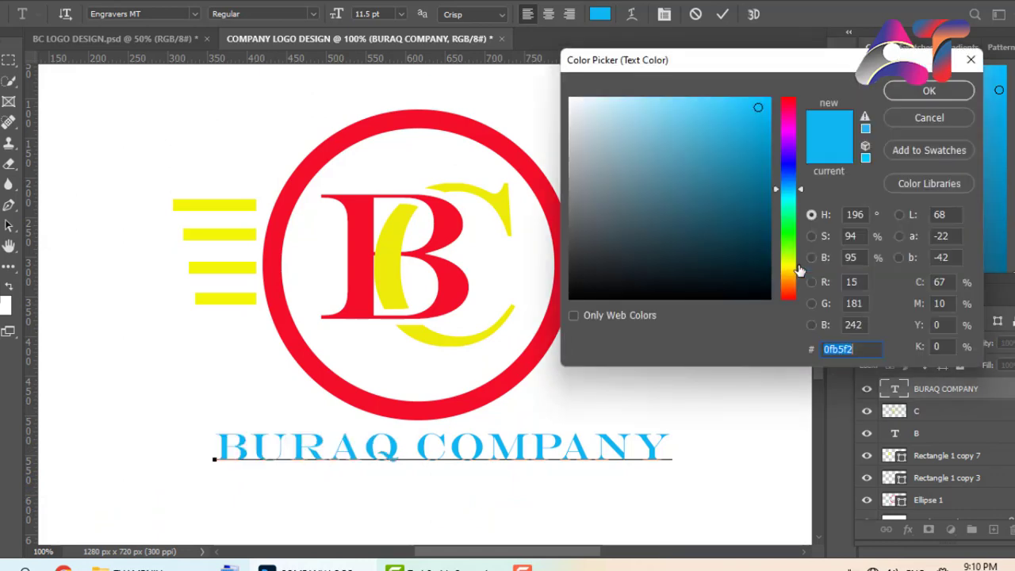
{"action": "left_click", "coordinate": [788, 101]}
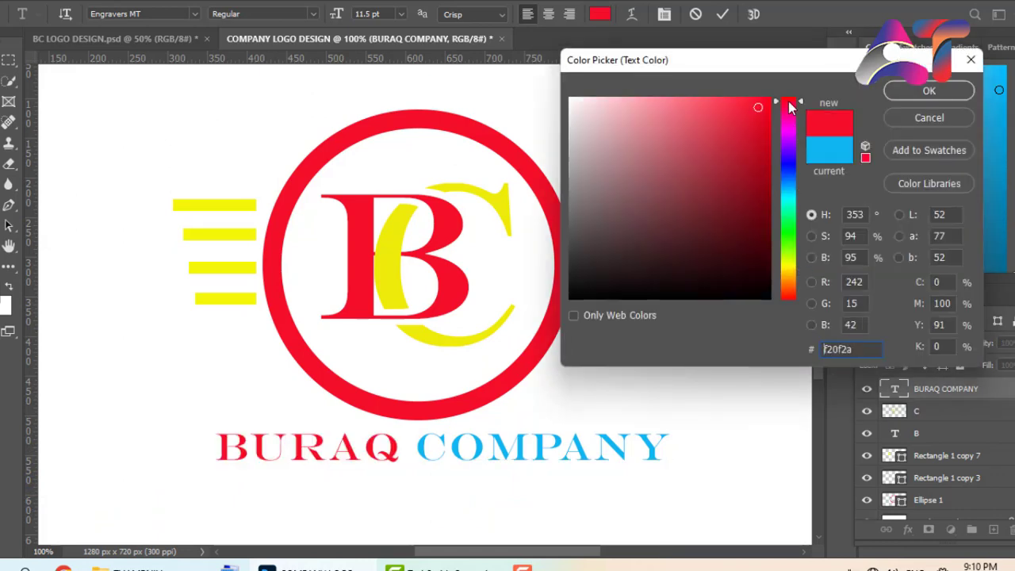
{"action": "left_click", "coordinate": [920, 89]}
Recolour the word COMPANY to yellow eaf20f, commit the text edit and deselect the layer
{"action": "left_click_drag", "start_coordinate": [420, 449], "coordinate": [661, 450]}
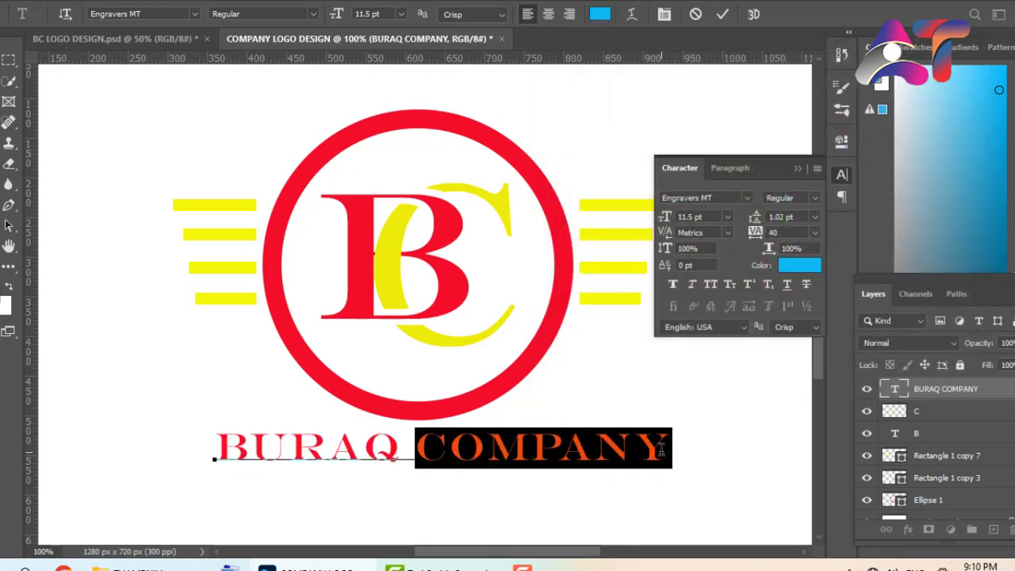
{"action": "left_click", "coordinate": [792, 266]}
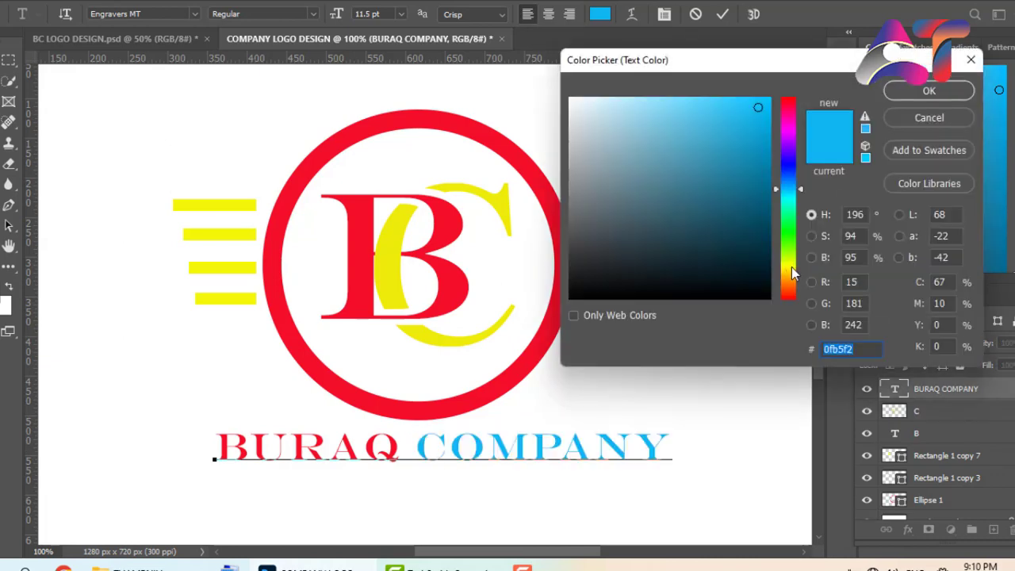
{"action": "left_click", "coordinate": [788, 265]}
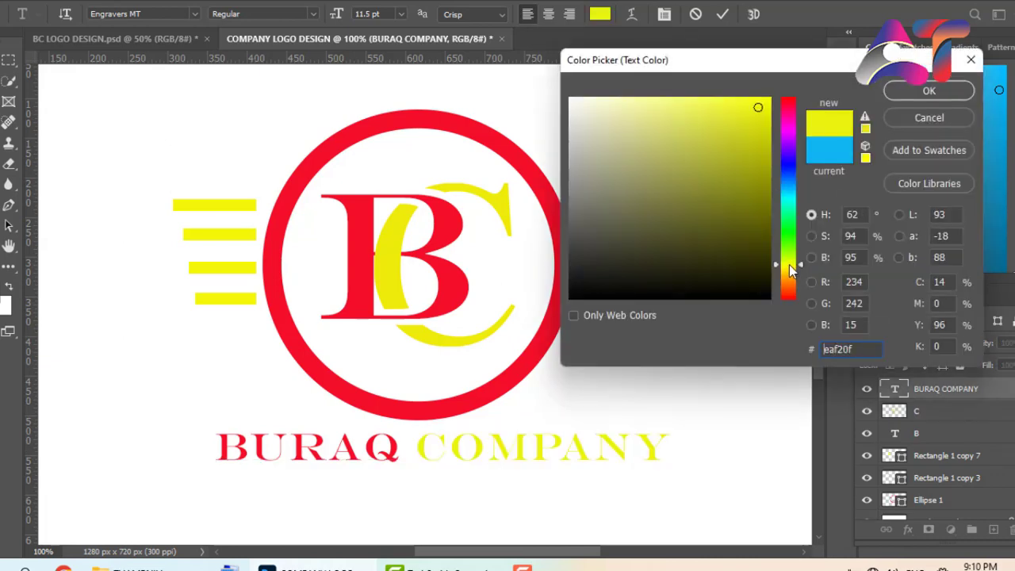
{"action": "left_click", "coordinate": [926, 91]}
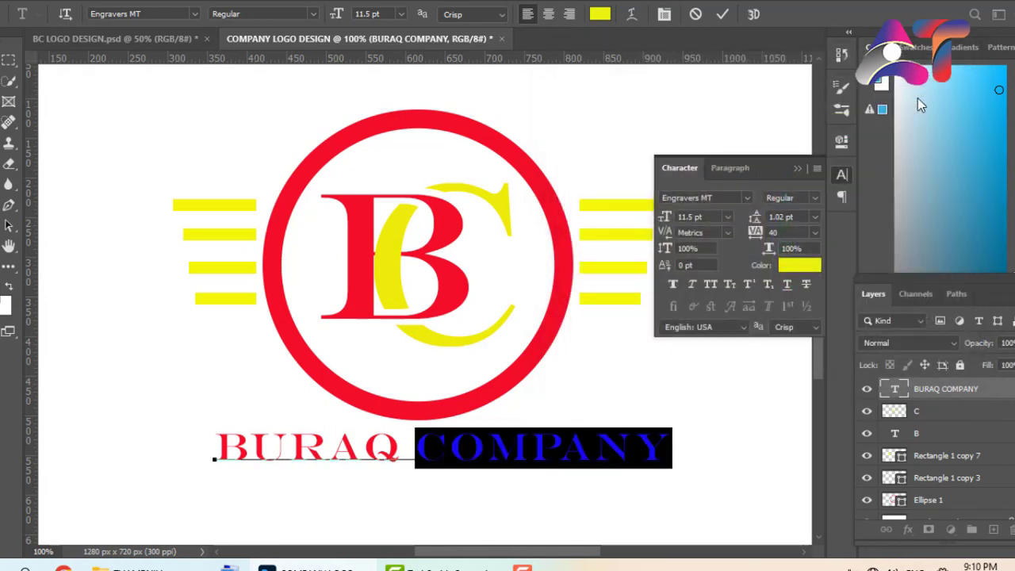
{"action": "left_click", "coordinate": [795, 169]}
{"action": "left_click", "coordinate": [722, 14]}
{"action": "key", "text": "v"}
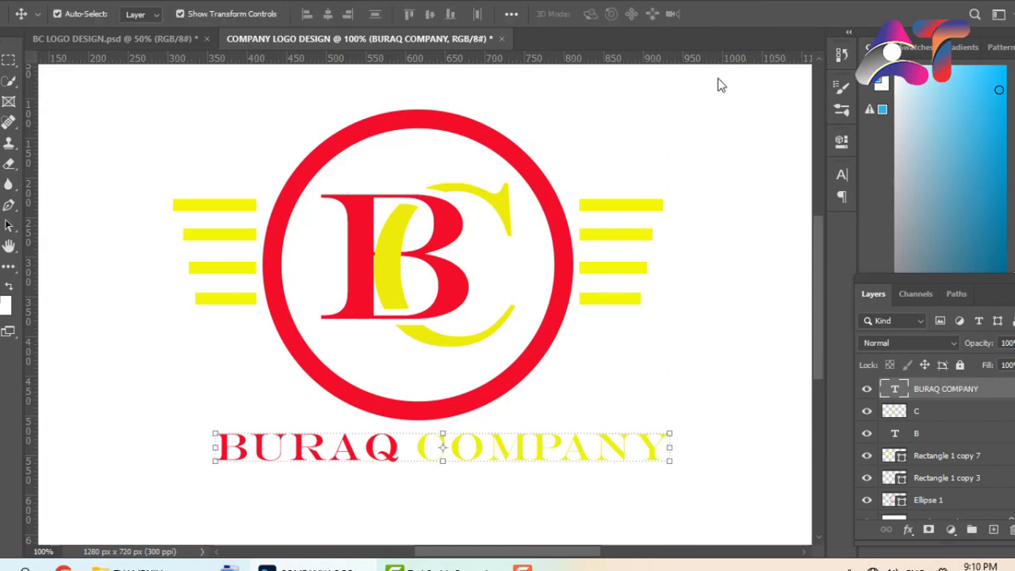
{"action": "left_click", "coordinate": [729, 189]}
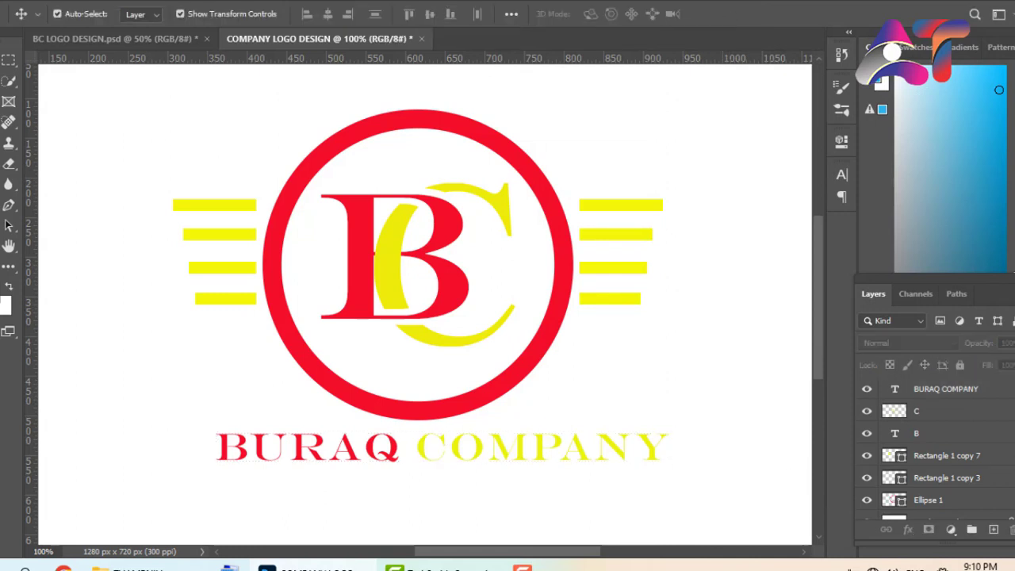
Hide the Background layer and select all the logo layers from Ellipse 1 up to BURAQ COMPANY
{"action": "scroll", "coordinate": [935, 448], "scroll_direction": "down", "scroll_amount": 1}
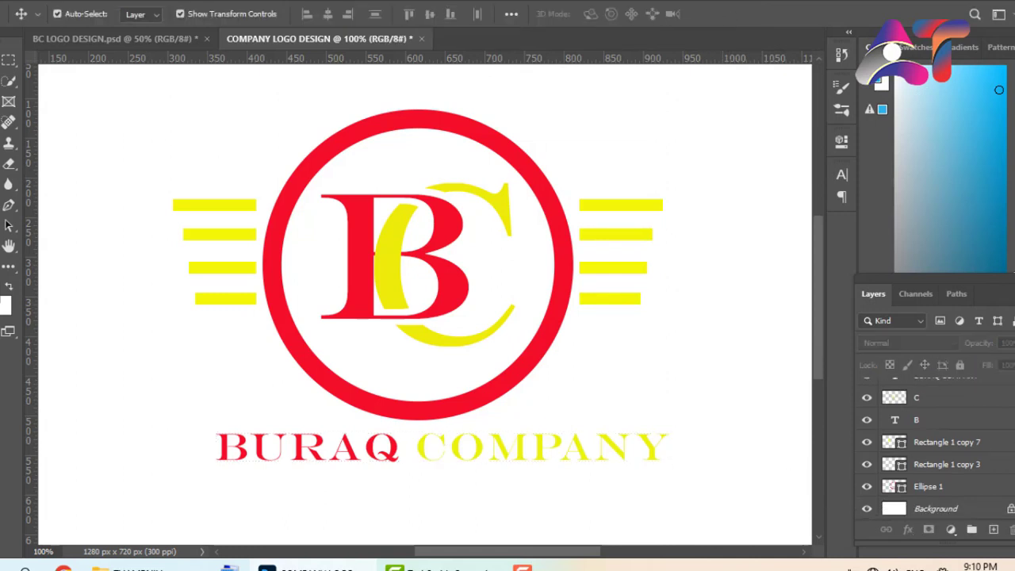
{"action": "left_click", "coordinate": [866, 508]}
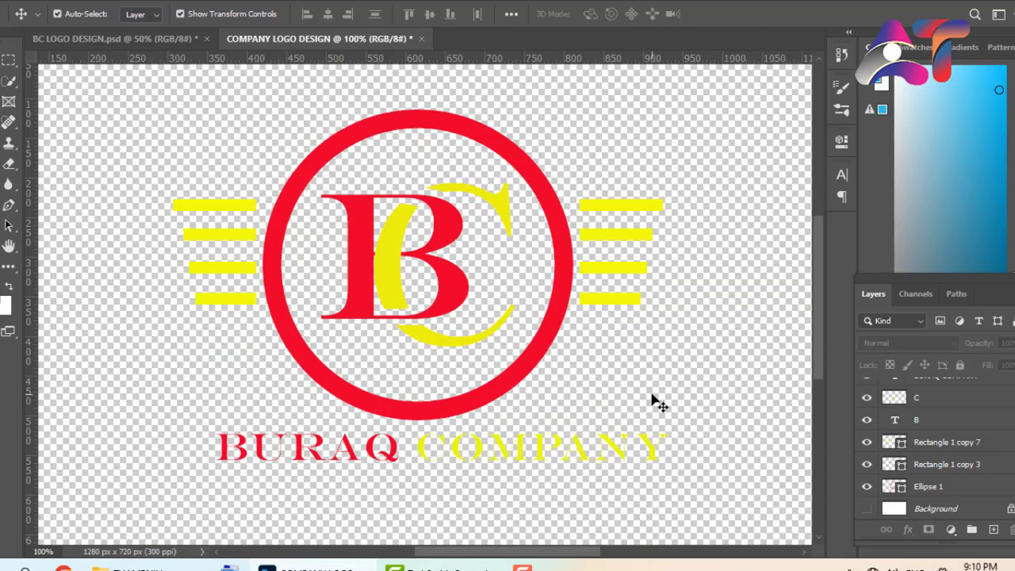
{"action": "left_click", "coordinate": [968, 489]}
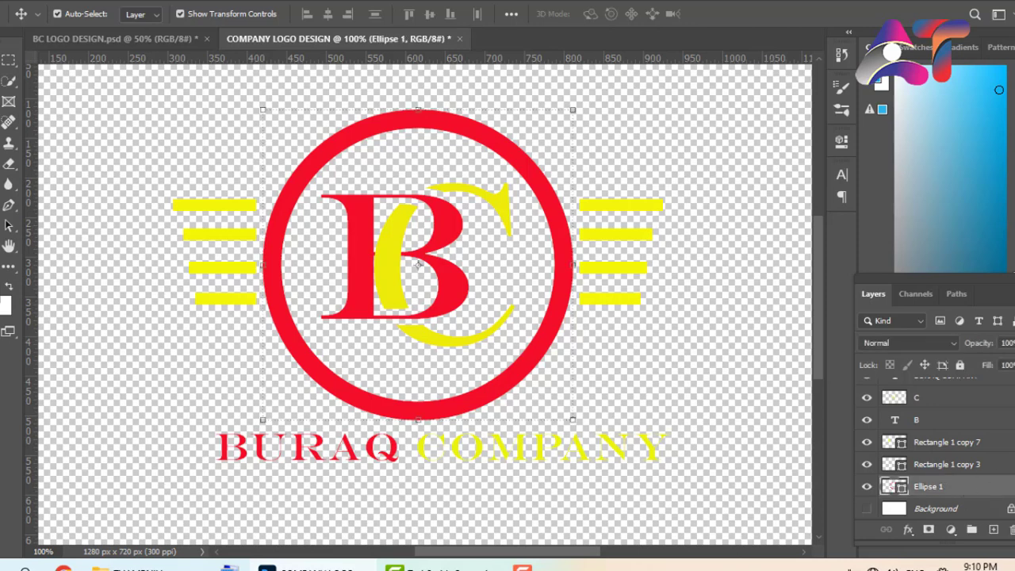
{"action": "scroll", "coordinate": [936, 444], "scroll_direction": "up", "scroll_amount": 1}
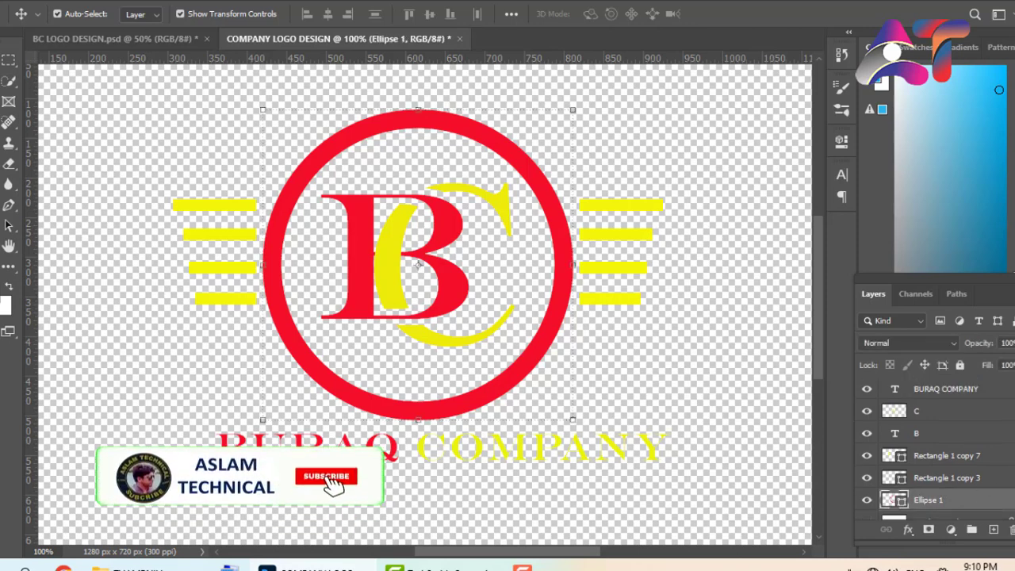
{"action": "left_click", "coordinate": [974, 389], "text": "shift"}
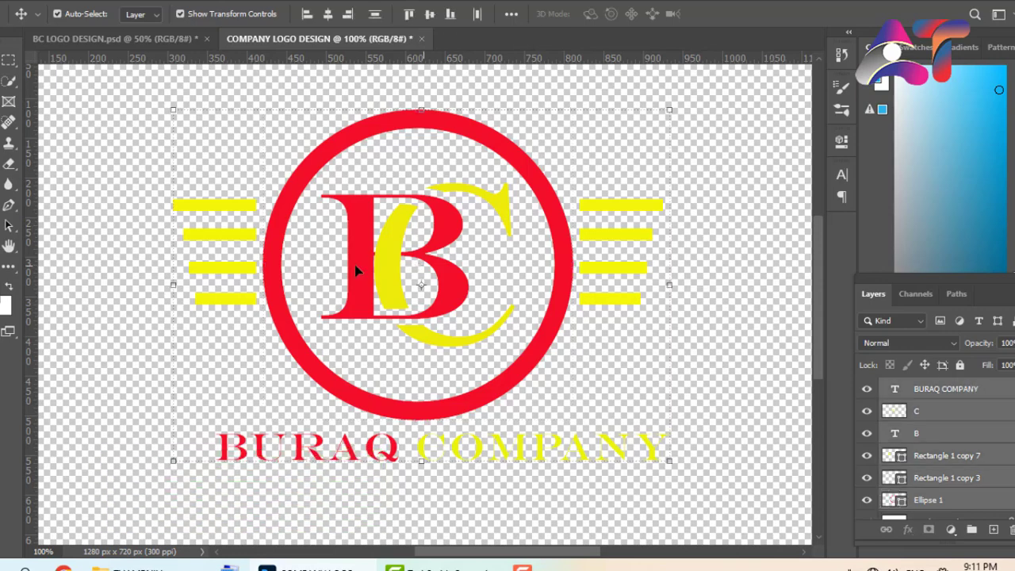
Open the recent file Metal Logo Effect Mockup.psd and open its [YOUR LOGO HERE] smart object for editing
{"action": "left_click", "coordinate": [3, 4]}
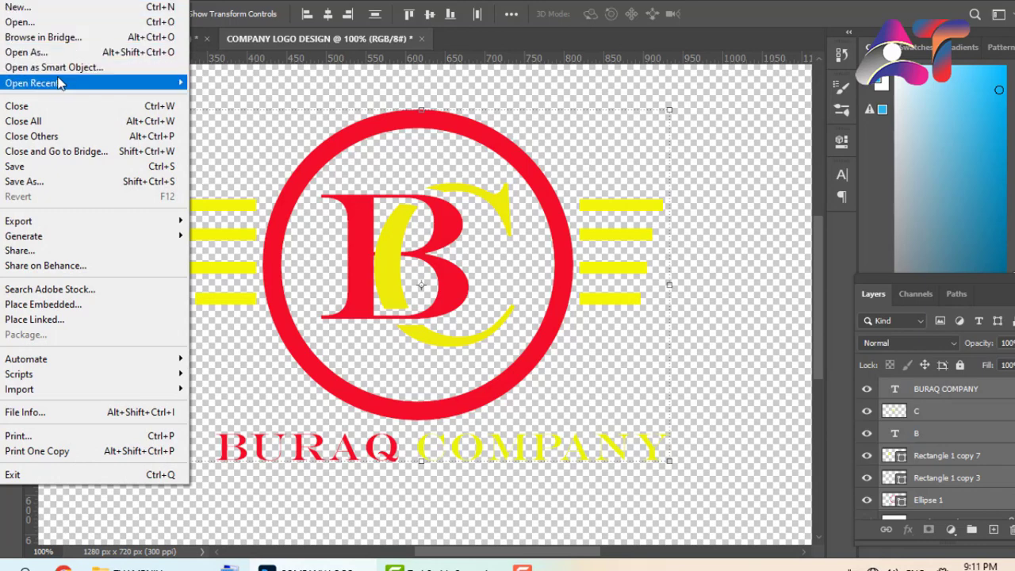
{"action": "mouse_move", "coordinate": [60, 84]}
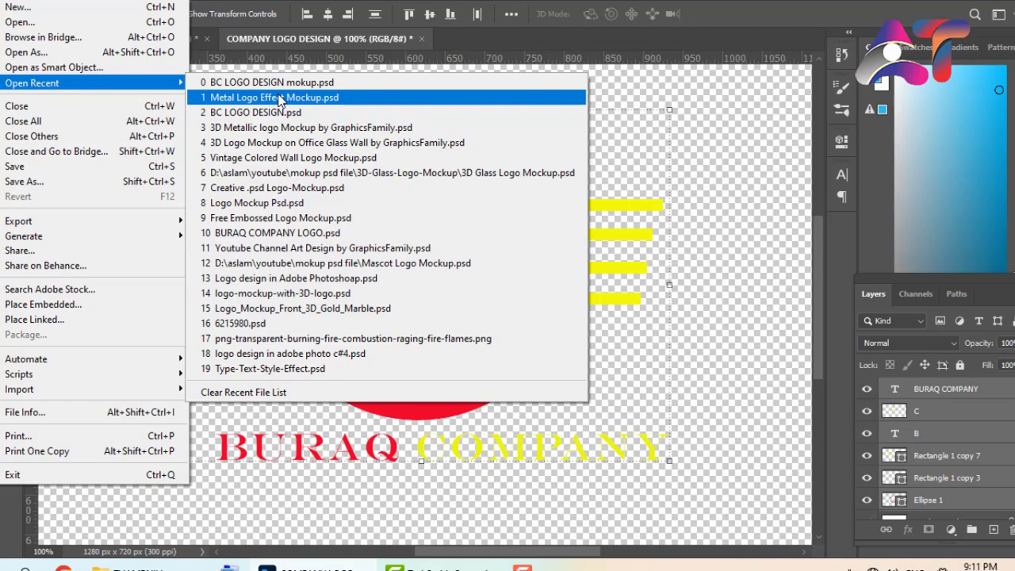
{"action": "left_click", "coordinate": [278, 98]}
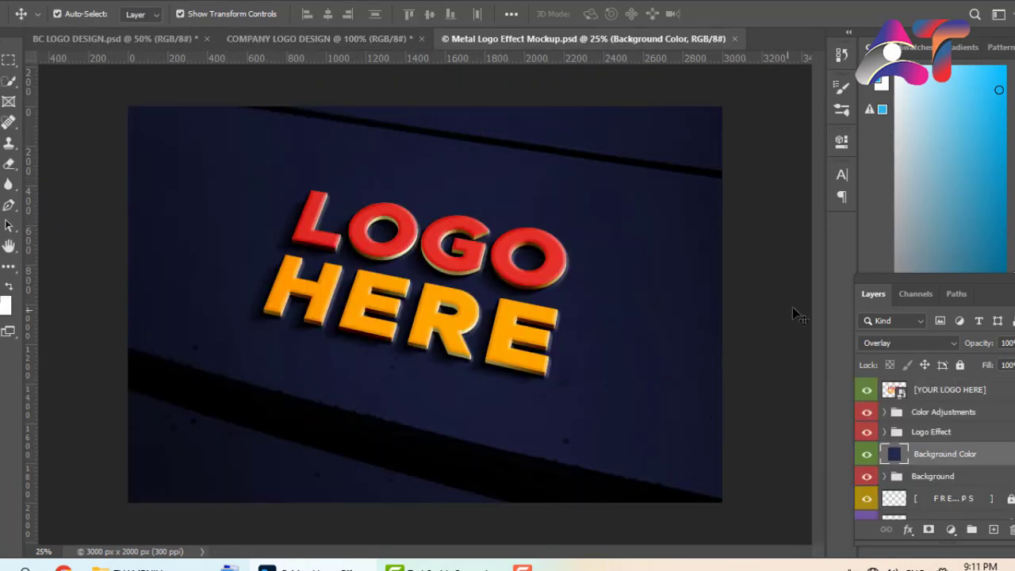
{"action": "double_click", "coordinate": [899, 391]}
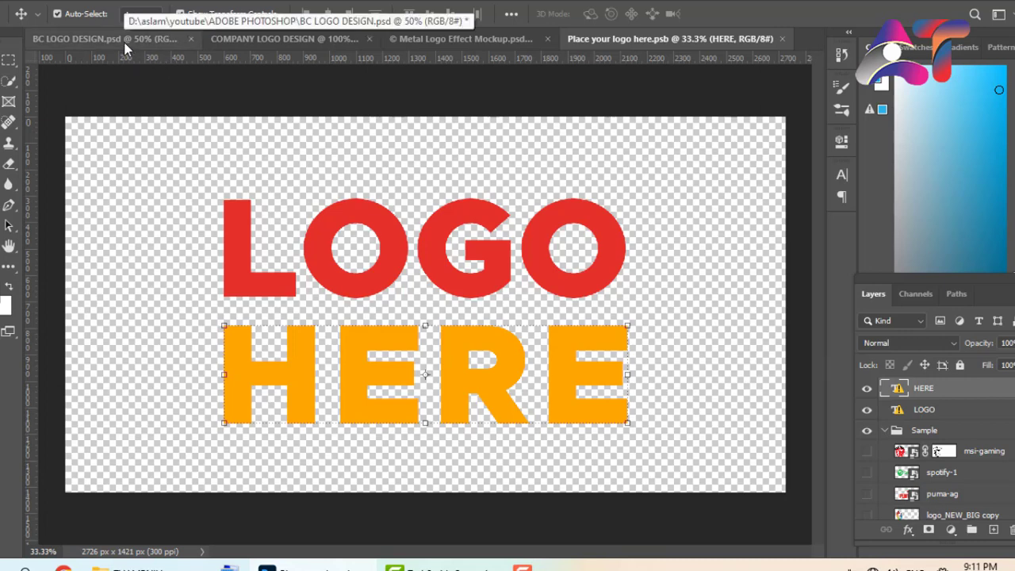
Copy the selected logo layers from COMPANY LOGO DESIGN into the Place your logo here.psb document, over the word LOGO
{"action": "left_click", "coordinate": [241, 42]}
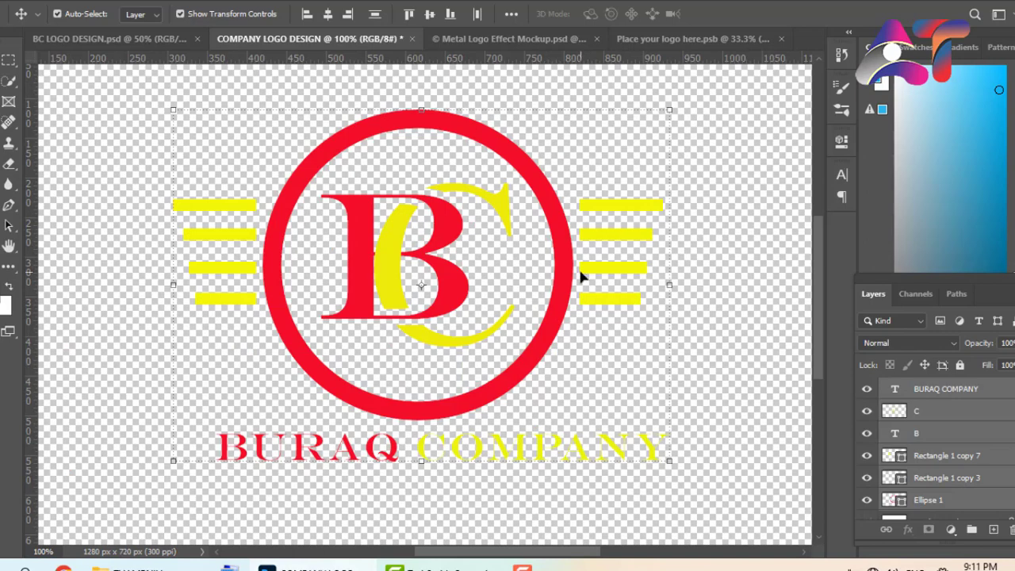
{"action": "left_click_drag", "start_coordinate": [565, 270], "coordinate": [673, 107]}
{"action": "left_click", "coordinate": [679, 39]}
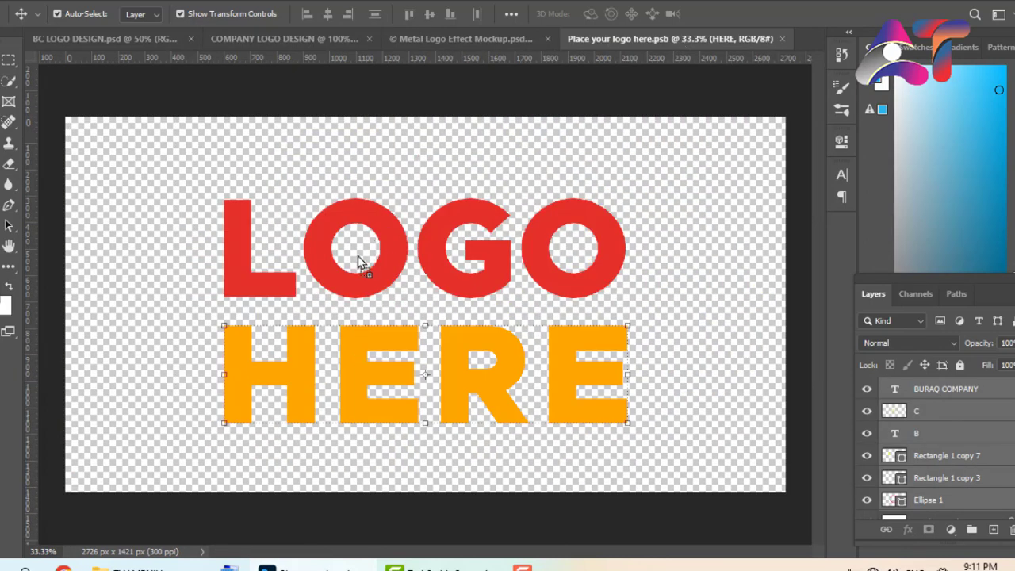
{"action": "left_click_drag", "start_coordinate": [357, 256], "coordinate": [358, 256]}
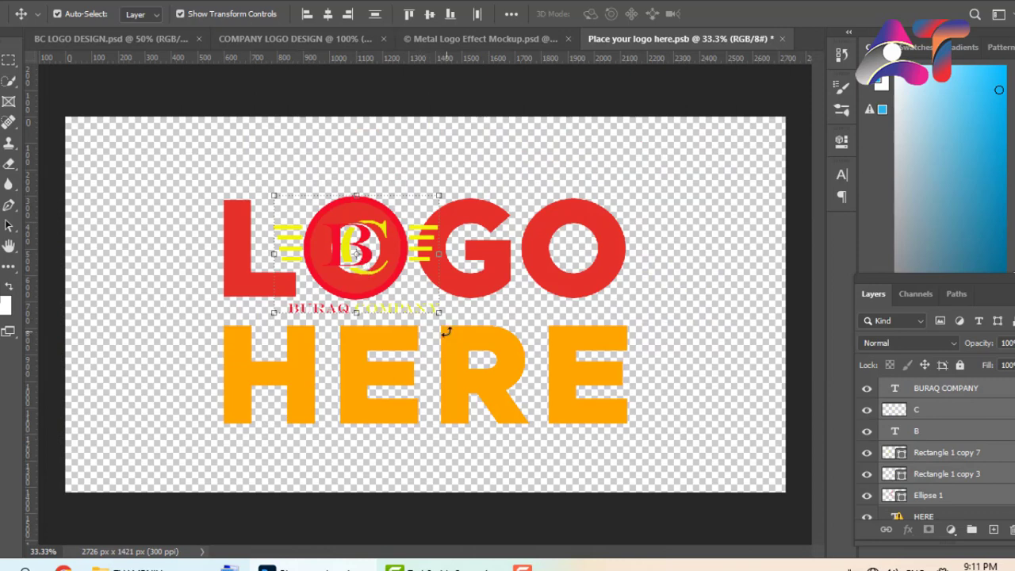
Scale the placed logo proportionally to about 290% so it fills most of the canvas height, and commit the transform
{"action": "left_click_drag", "start_coordinate": [438, 312], "coordinate": [684, 437]}
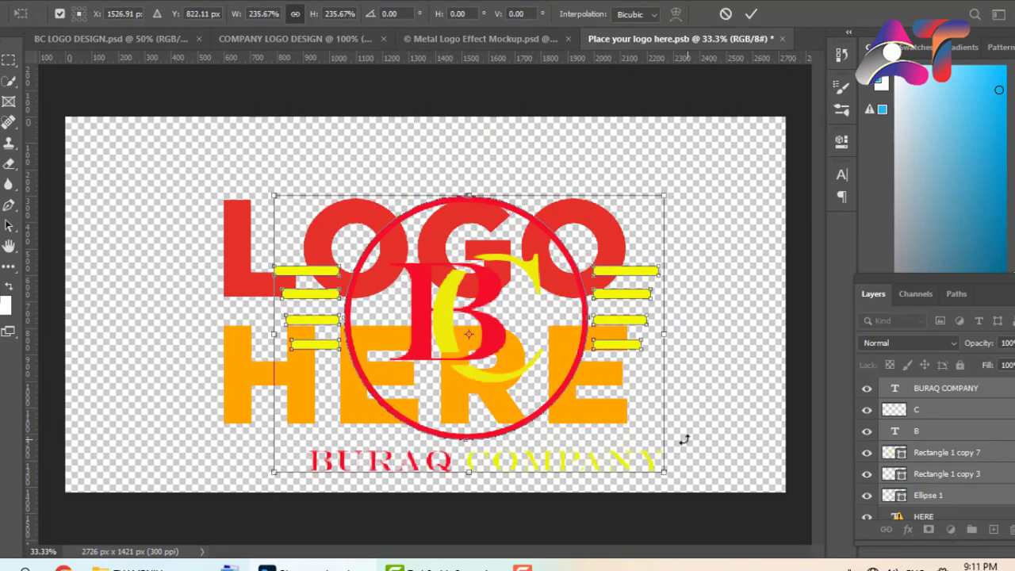
{"action": "left_click_drag", "start_coordinate": [275, 196], "coordinate": [164, 164]}
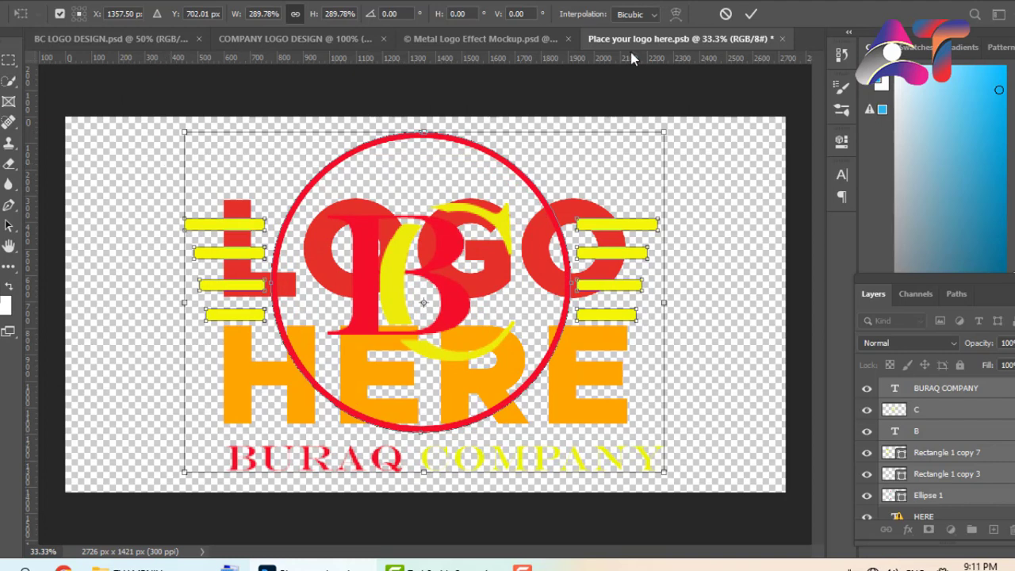
{"action": "left_click", "coordinate": [750, 16]}
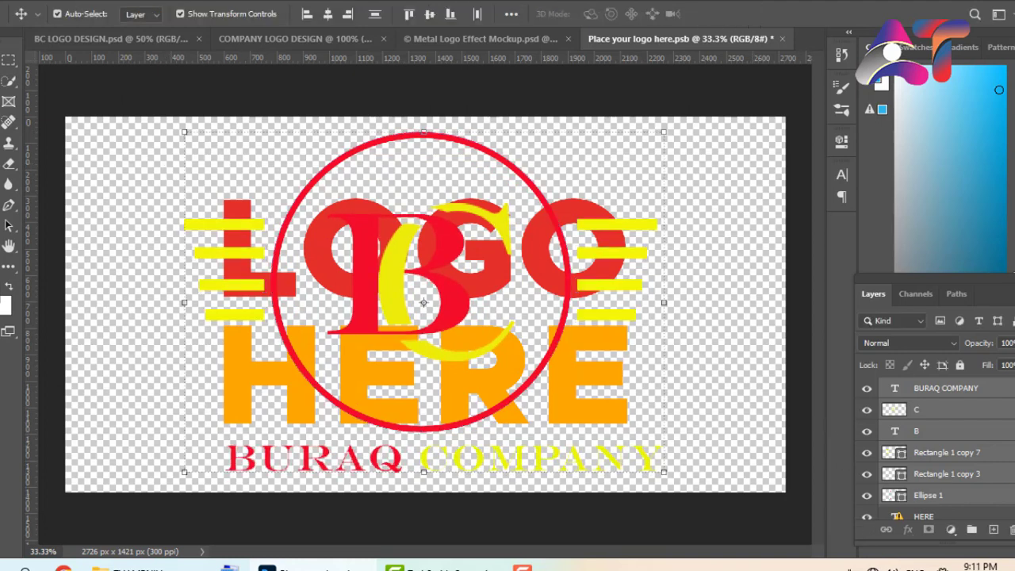
Hide the HERE and LOGO placeholder text layers
{"action": "scroll", "coordinate": [935, 449], "scroll_direction": "down", "scroll_amount": 4}
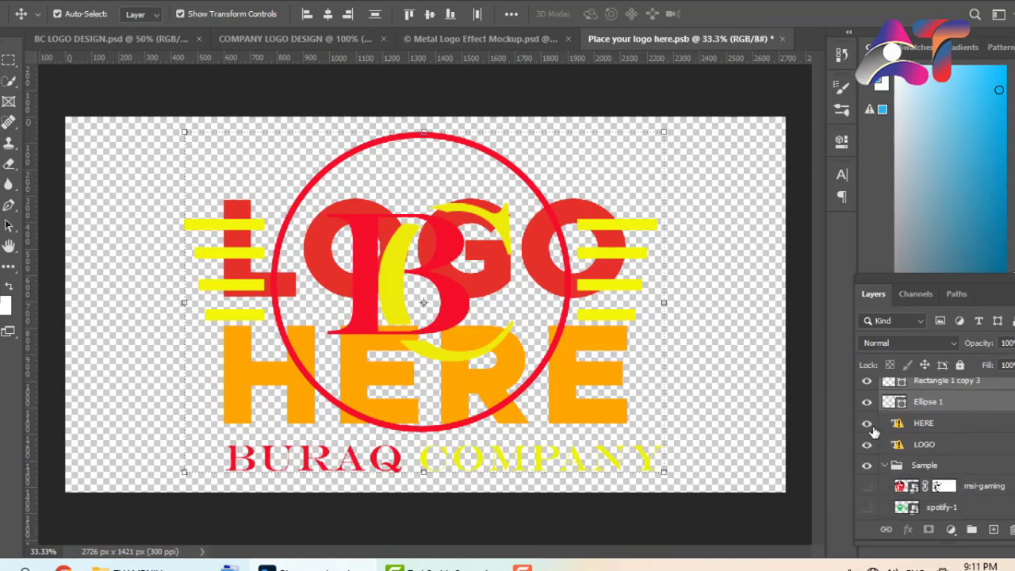
{"action": "left_click", "coordinate": [866, 423]}
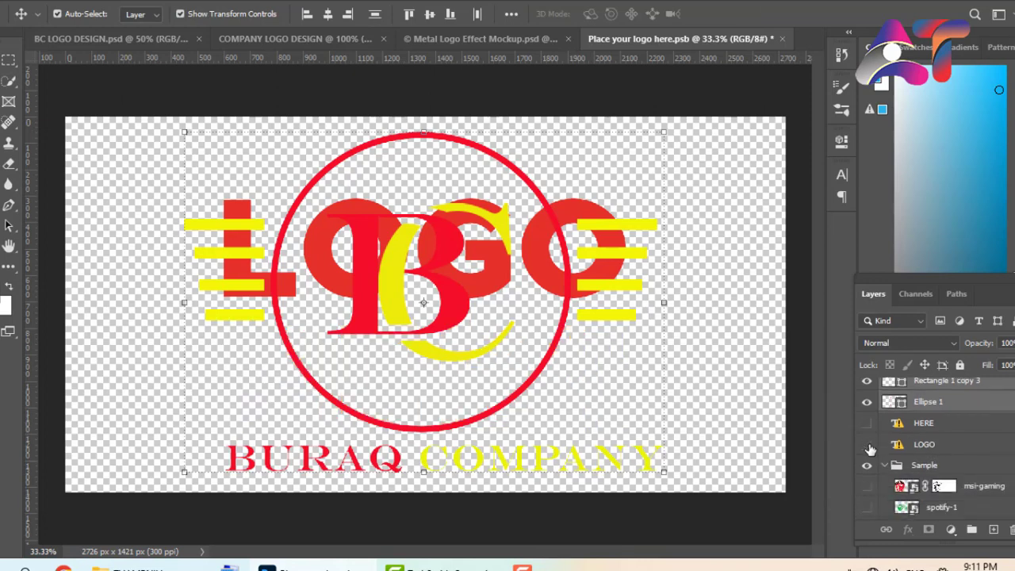
{"action": "left_click", "coordinate": [867, 445]}
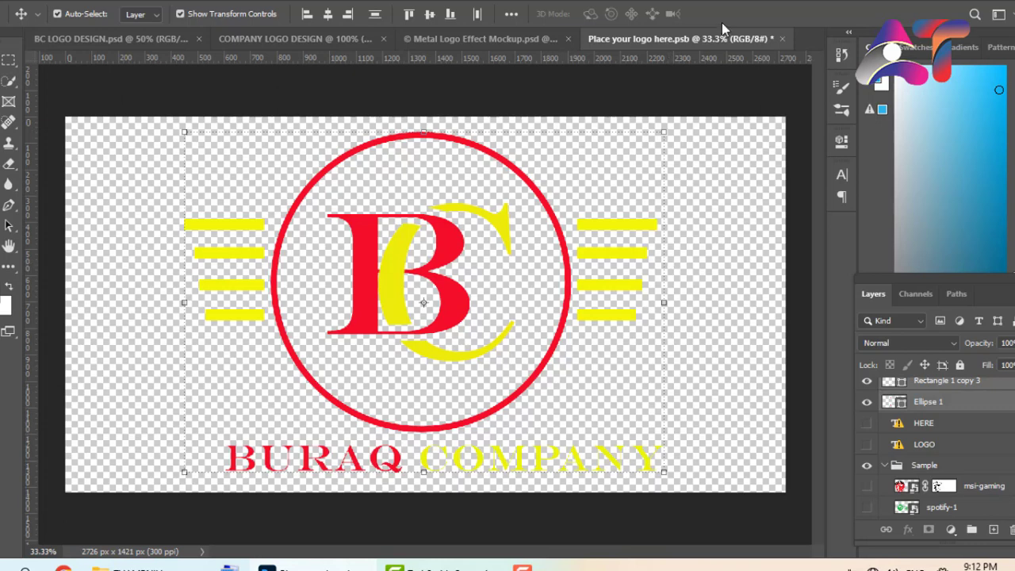
Close Place your logo here.psb with its changes saved, return to the Metal Logo Effect Mockup.psd document and deselect its layer
{"action": "left_click", "coordinate": [782, 39]}
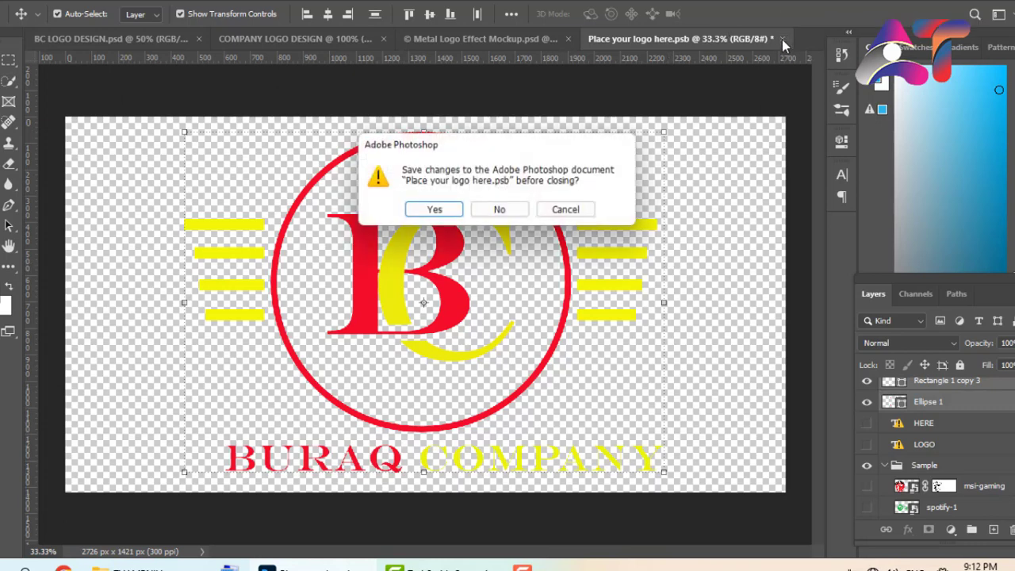
{"action": "left_click", "coordinate": [436, 211]}
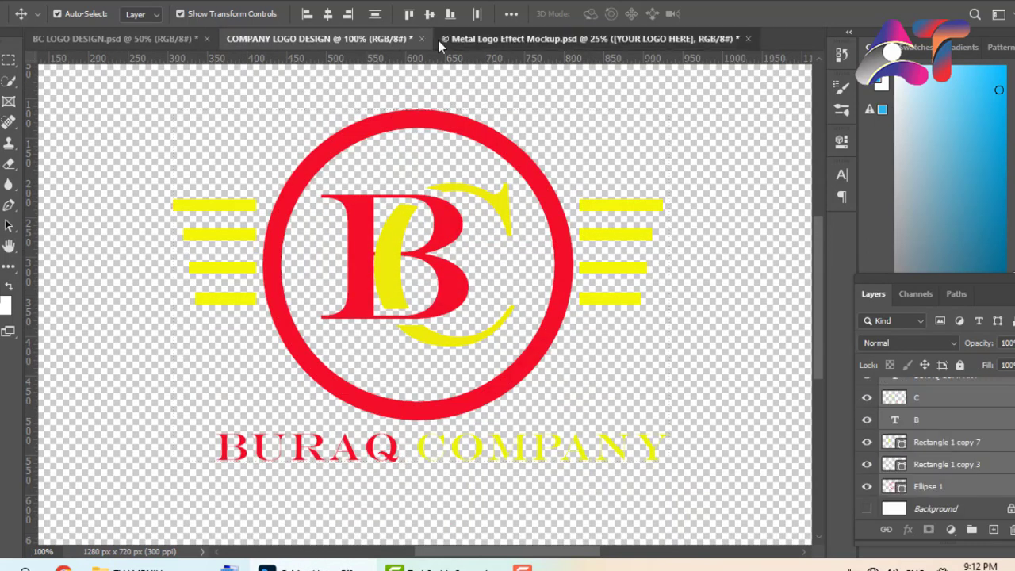
{"action": "left_click", "coordinate": [518, 39]}
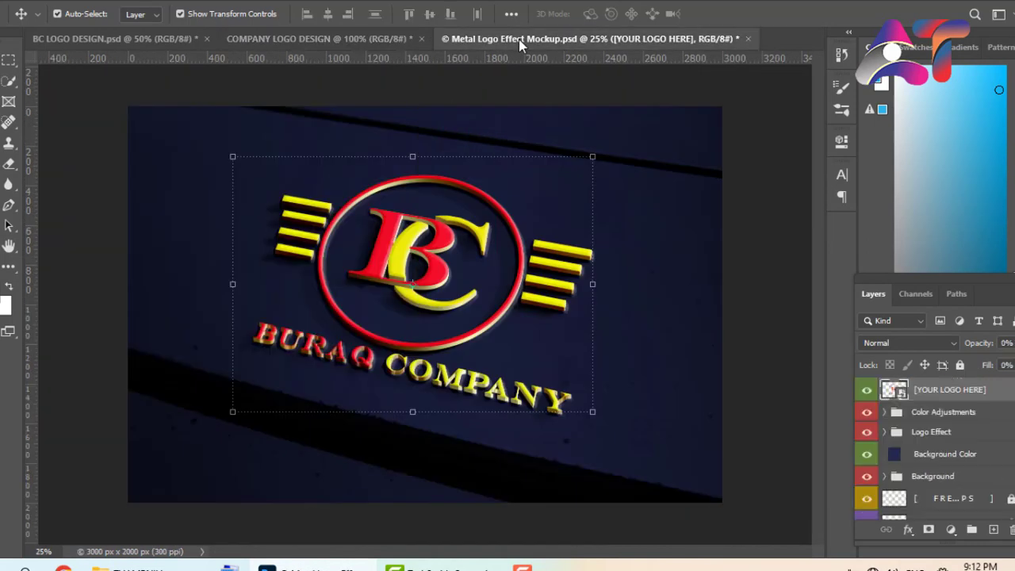
{"action": "left_click", "coordinate": [769, 204]}
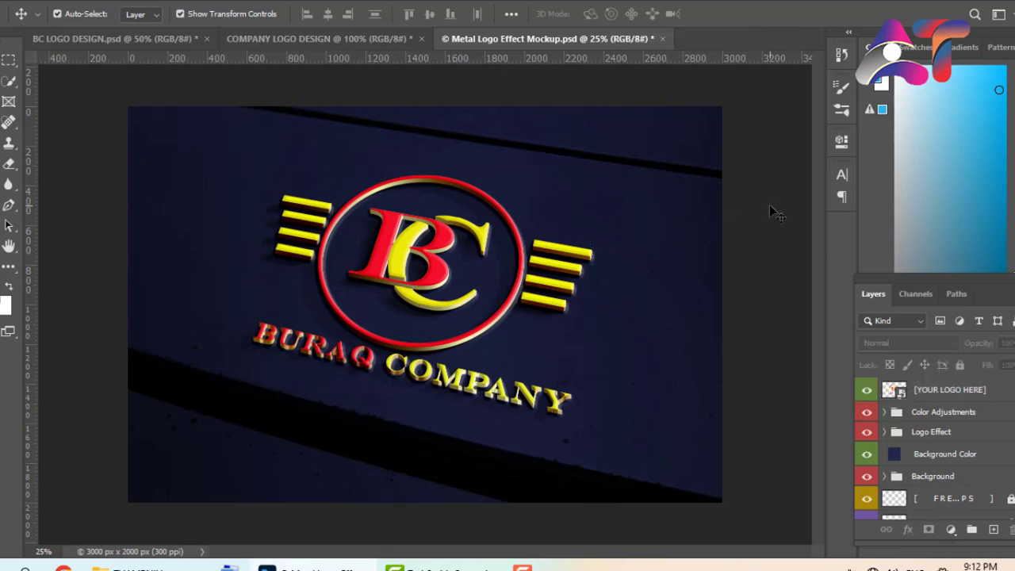